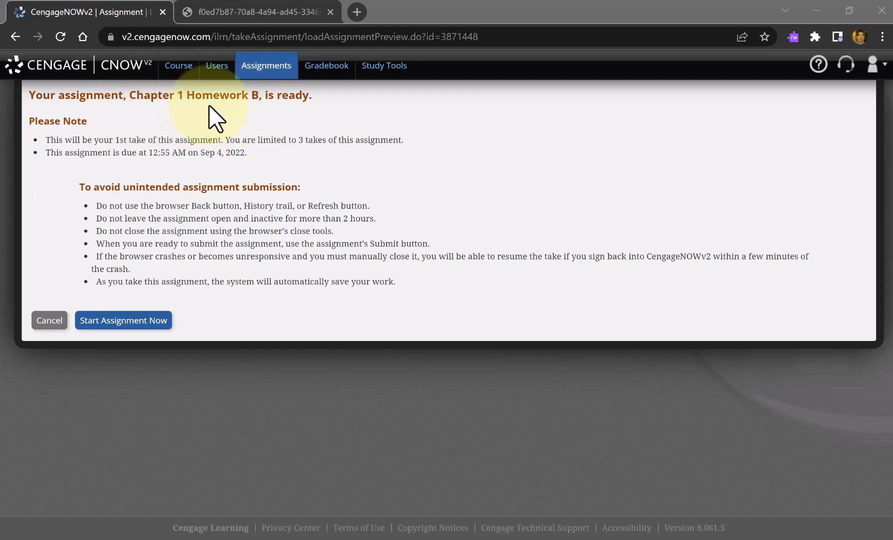
- Start the Chapter 1 Homework B assignment and open problem CP.01.02A
{"action": "left_click", "coordinate": [133, 325]}
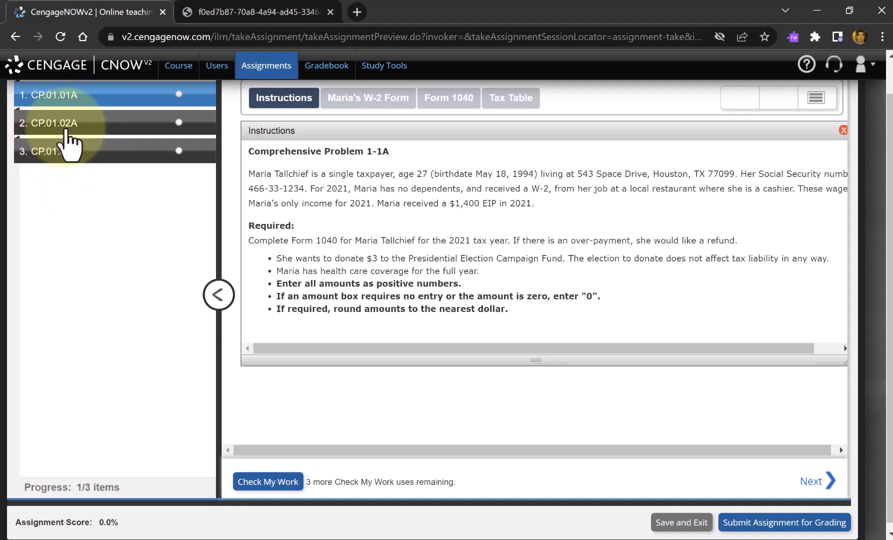
{"action": "left_click", "coordinate": [59, 134]}
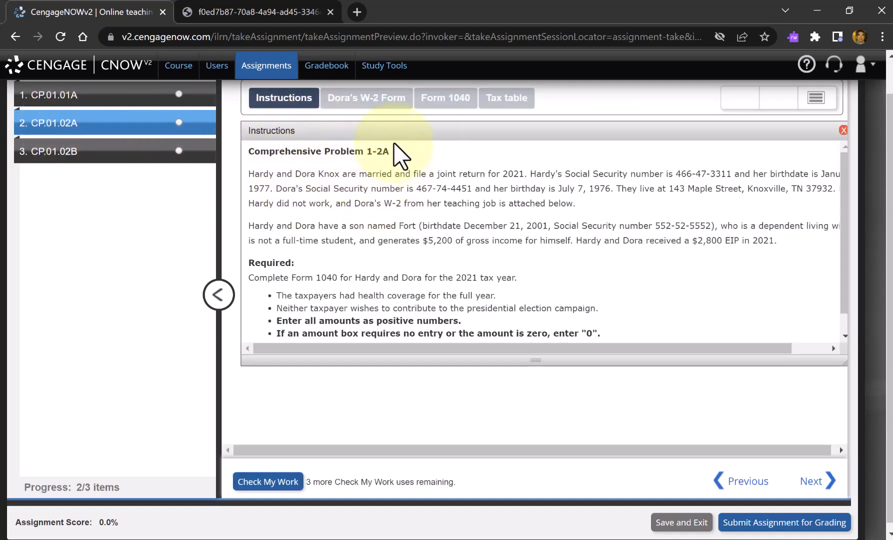
- Open the problem's W-2, Form 1040 and tax table panels, and bring the W-2 form to the front
{"action": "left_click", "coordinate": [379, 105]}
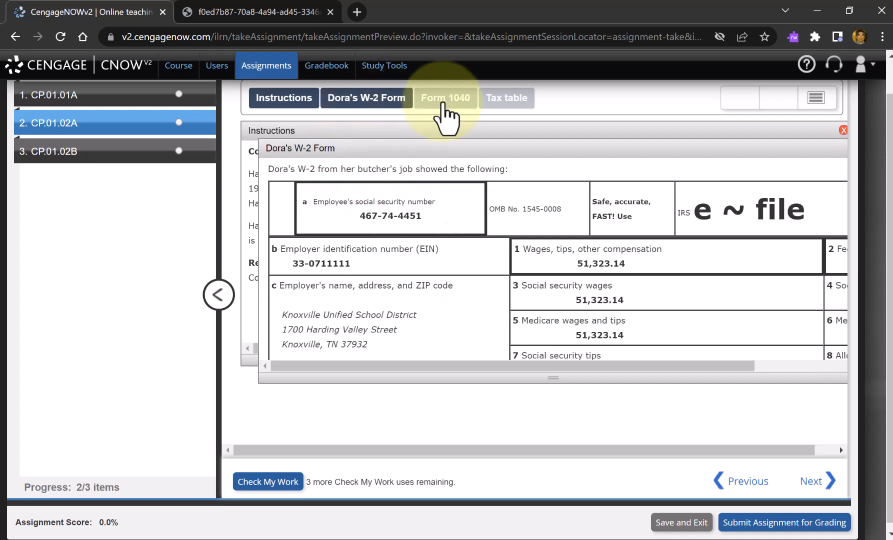
{"action": "left_click", "coordinate": [453, 105]}
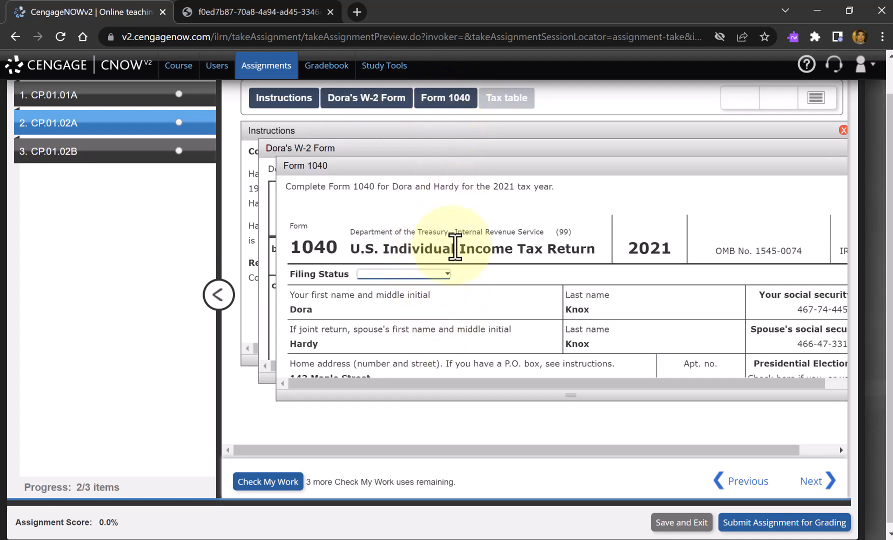
{"action": "left_click", "coordinate": [507, 100]}
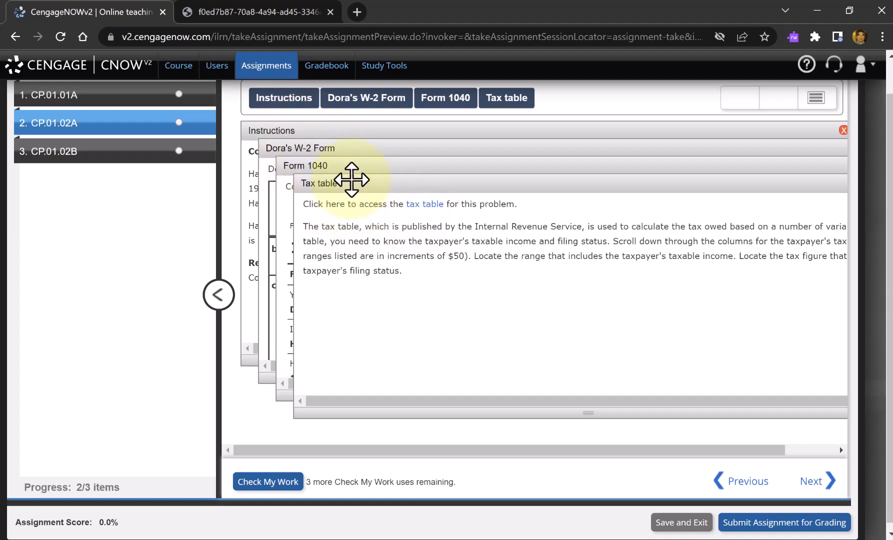
{"action": "left_click", "coordinate": [367, 98]}
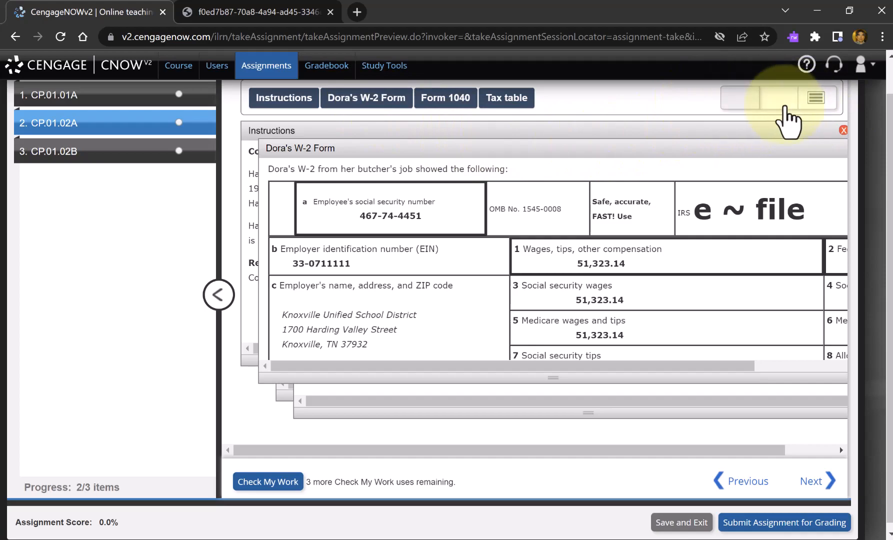
- Try the stacked list layout and the tile view for the problem's panels
{"action": "left_click", "coordinate": [815, 99]}
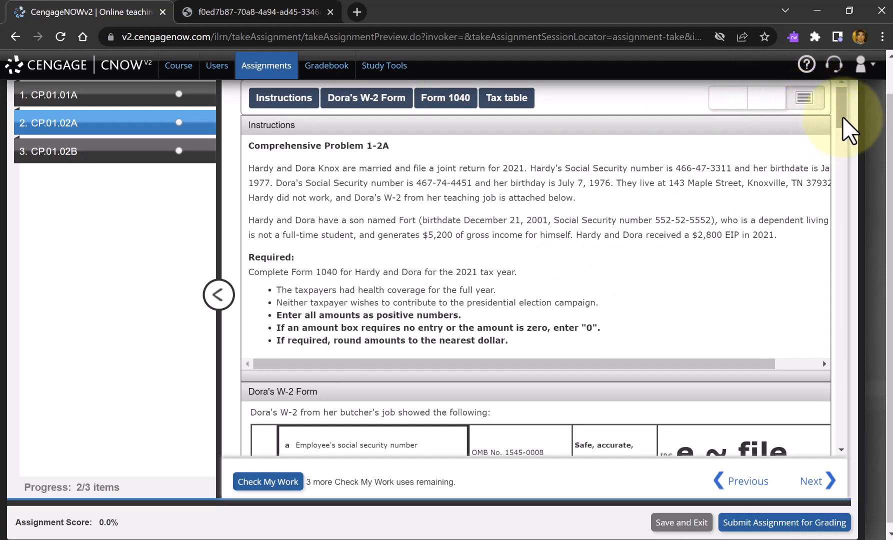
{"action": "mouse_move", "coordinate": [842, 109]}
{"action": "left_mouse_down"}
{"action": "mouse_move", "coordinate": [849, 396]}
{"action": "mouse_move", "coordinate": [870, 303]}
{"action": "mouse_move", "coordinate": [864, 104]}
{"action": "mouse_move", "coordinate": [851, 111]}
{"action": "left_mouse_up"}
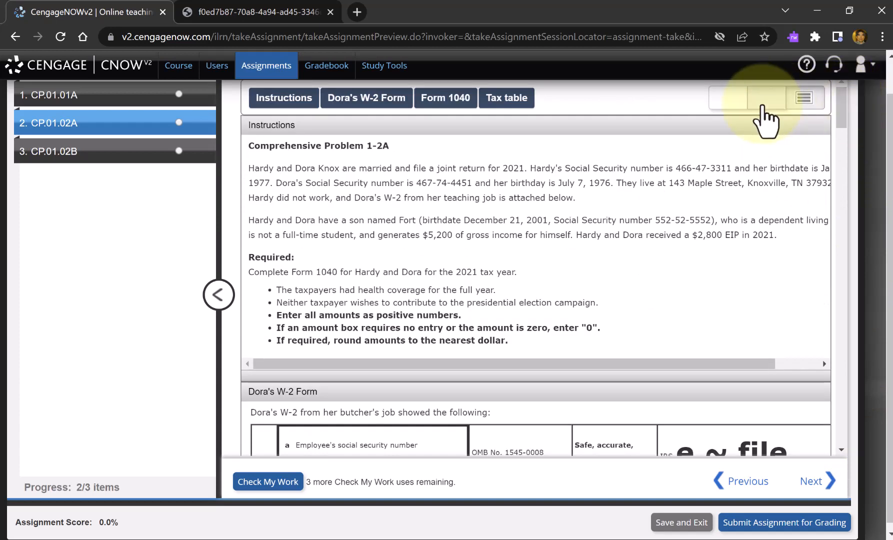
{"action": "left_click", "coordinate": [763, 107]}
{"action": "left_click", "coordinate": [606, 257]}
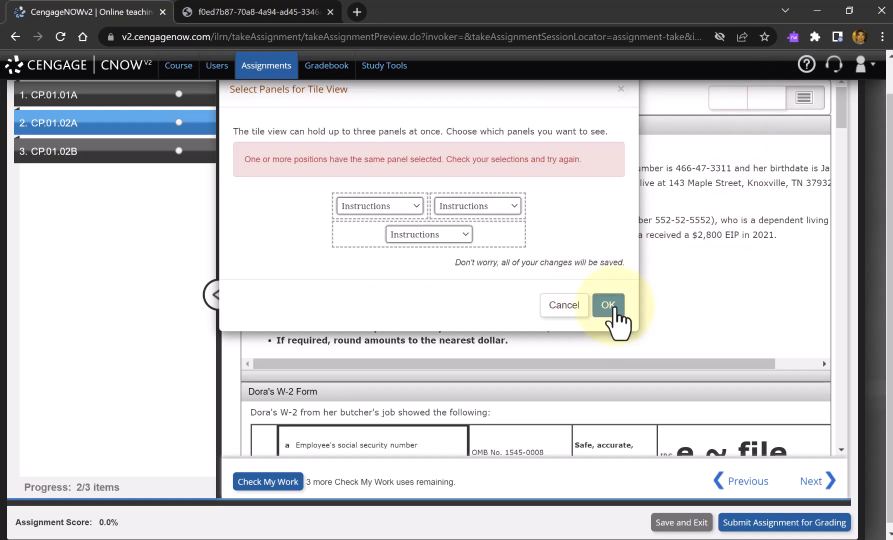
{"action": "left_click", "coordinate": [551, 311]}
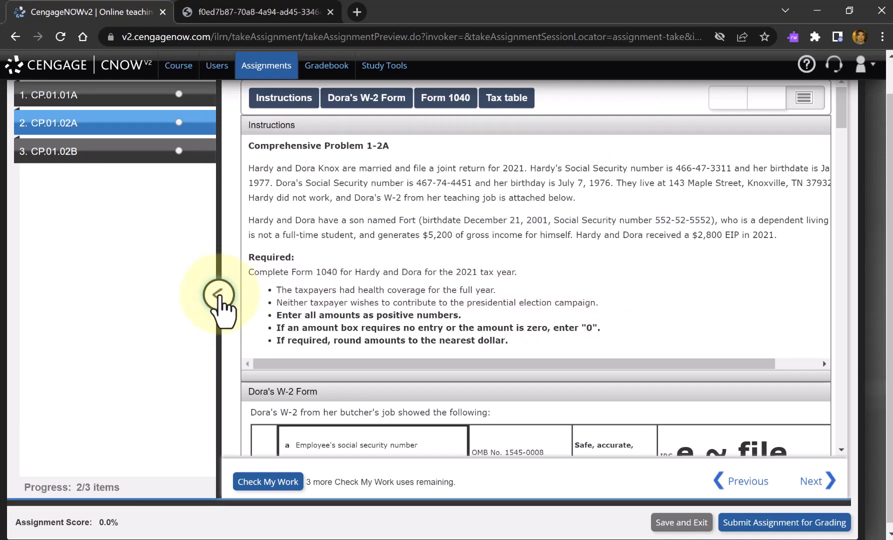
- Collapse the question list and arrange the problem's panels as overlapping windows
{"action": "left_click", "coordinate": [218, 295]}
{"action": "scroll", "coordinate": [485, 254], "scroll_direction": "down", "scroll_amount": 10}
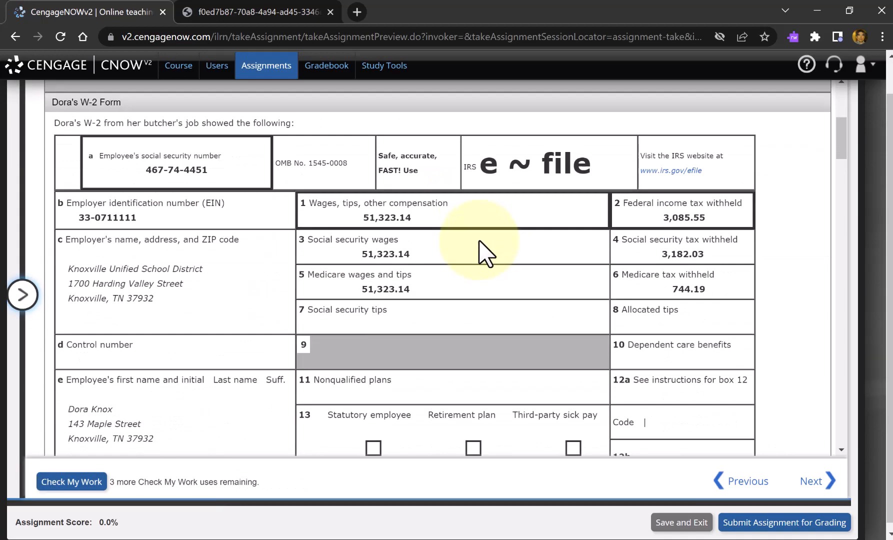
{"action": "scroll", "coordinate": [485, 255], "scroll_direction": "up", "scroll_amount": 10}
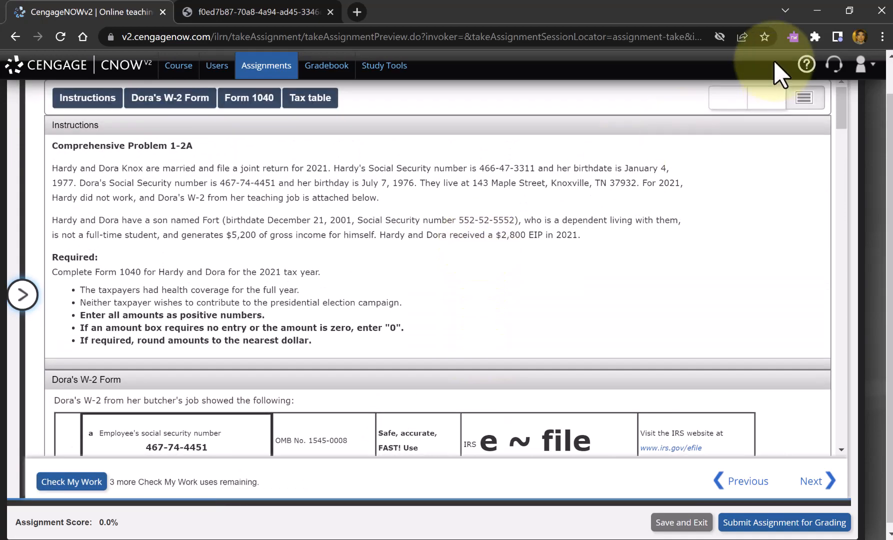
{"action": "left_click", "coordinate": [733, 100]}
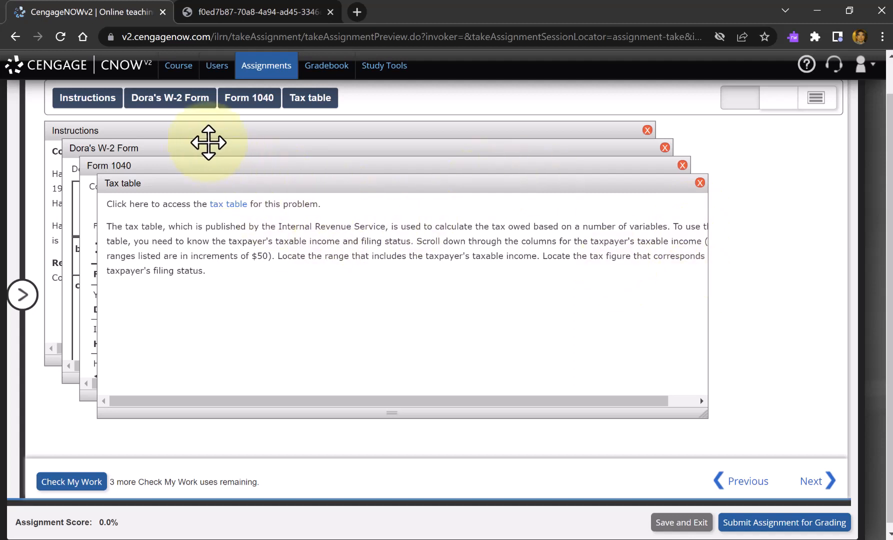
- Bring the W-2 panel and the Instructions panel forward in turn and enlarge each to show its full text width
{"action": "left_click", "coordinate": [170, 99]}
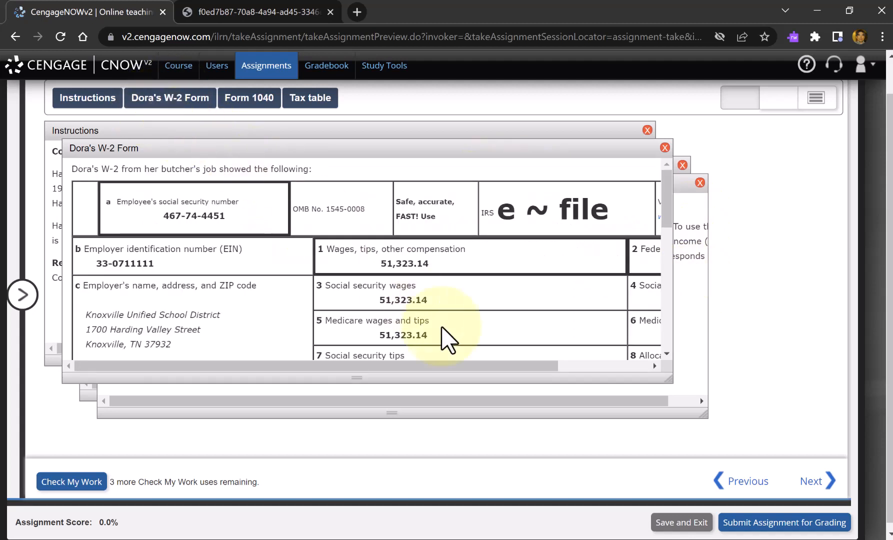
{"action": "left_click_drag", "start_coordinate": [669, 378], "coordinate": [784, 433]}
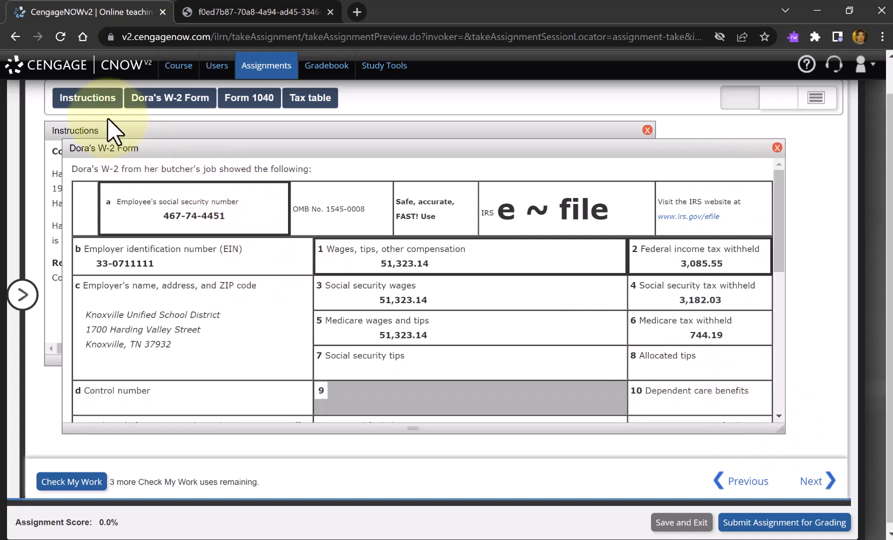
{"action": "left_click", "coordinate": [103, 103]}
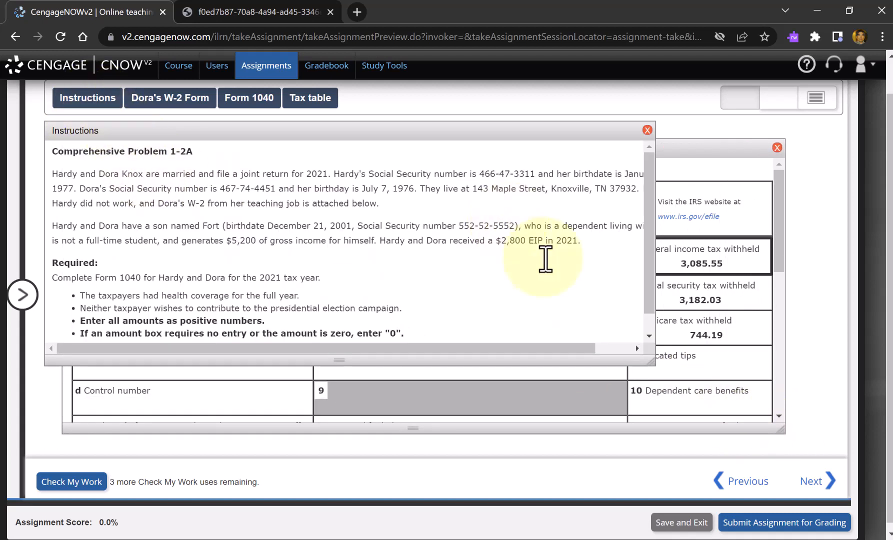
{"action": "left_click_drag", "start_coordinate": [651, 363], "coordinate": [755, 390]}
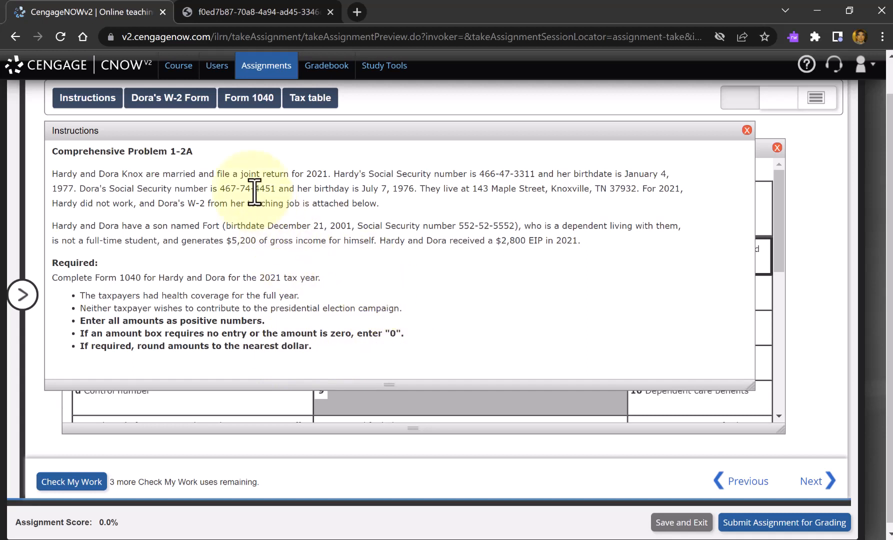
- Bring up Form 1040, enlarge its panel to the form's full width, and set the filing status to Married filing jointly
{"action": "left_click", "coordinate": [250, 100]}
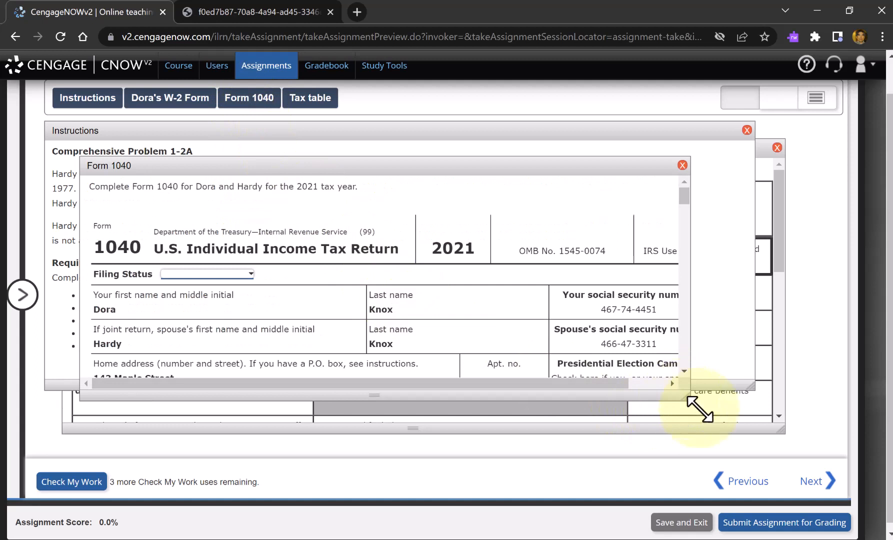
{"action": "left_click_drag", "start_coordinate": [696, 406], "coordinate": [784, 434]}
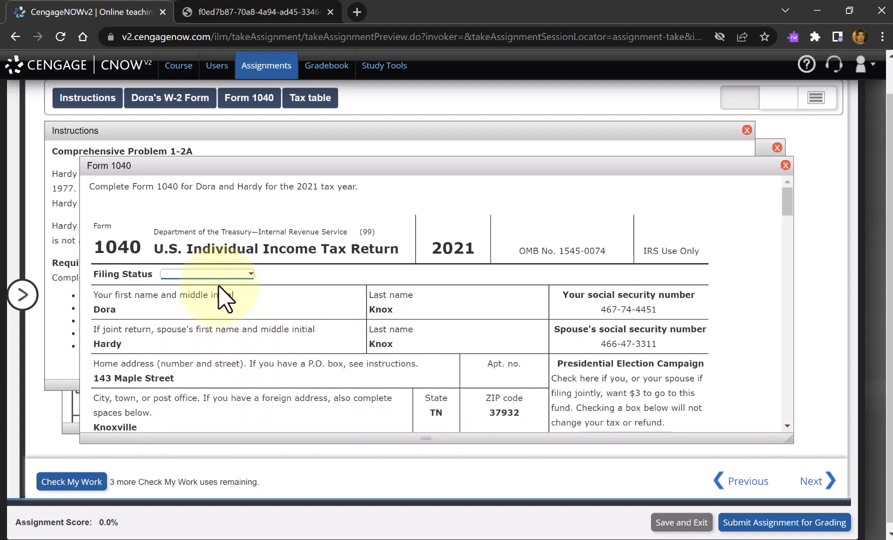
{"action": "left_click", "coordinate": [203, 275]}
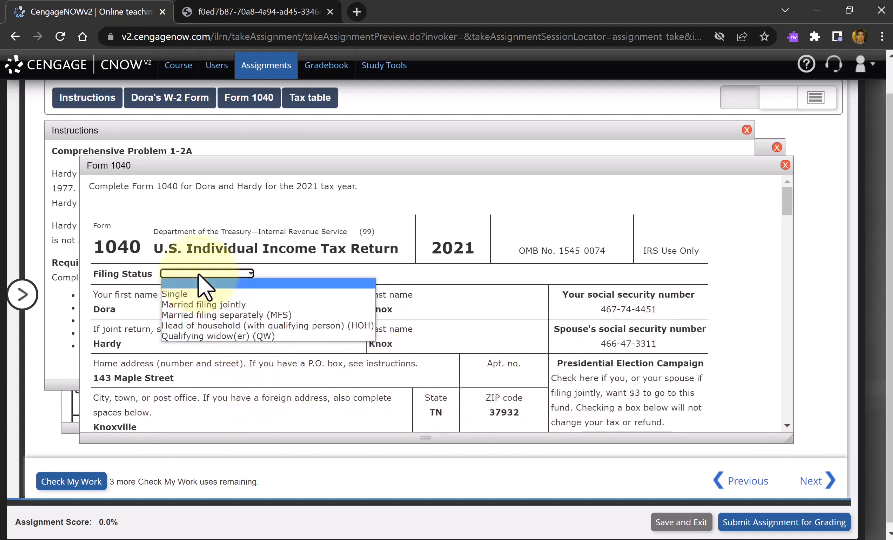
{"action": "left_click", "coordinate": [233, 306]}
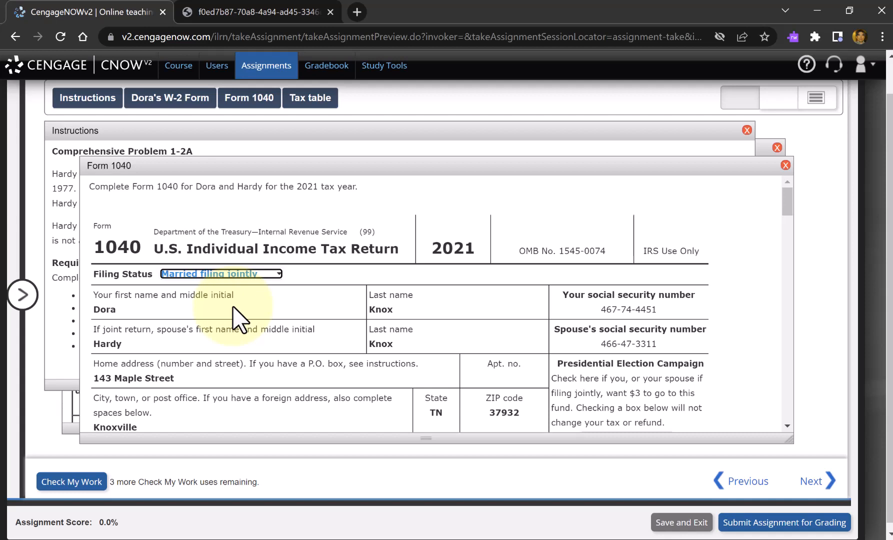
- Set the Presidential Election Campaign choice on Form 1040 to None
{"action": "scroll", "coordinate": [239, 320], "scroll_direction": "down", "scroll_amount": 3}
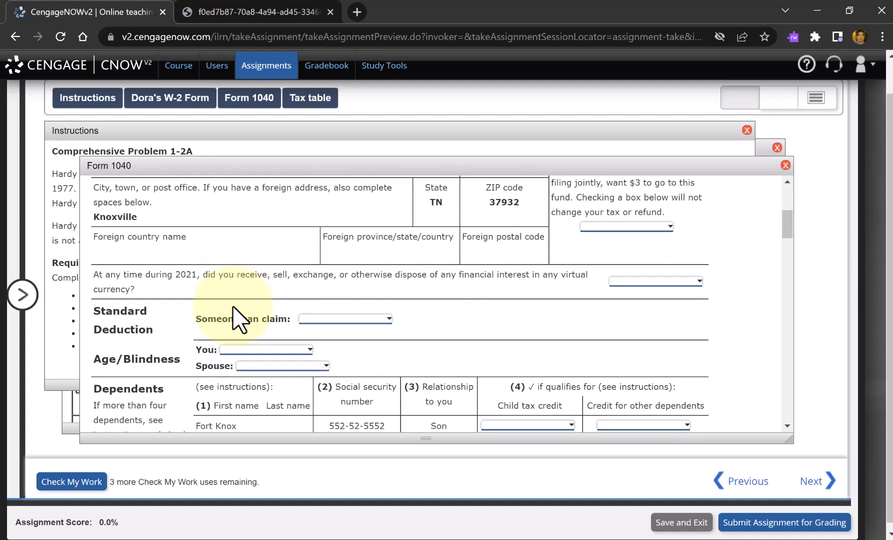
{"action": "scroll", "coordinate": [239, 320], "scroll_direction": "up", "scroll_amount": 3}
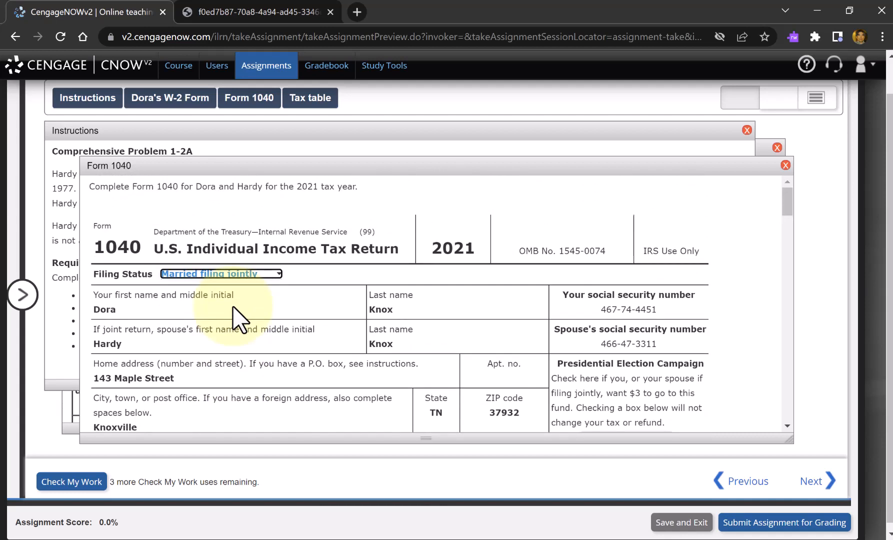
{"action": "scroll", "coordinate": [240, 320], "scroll_direction": "down", "scroll_amount": 3}
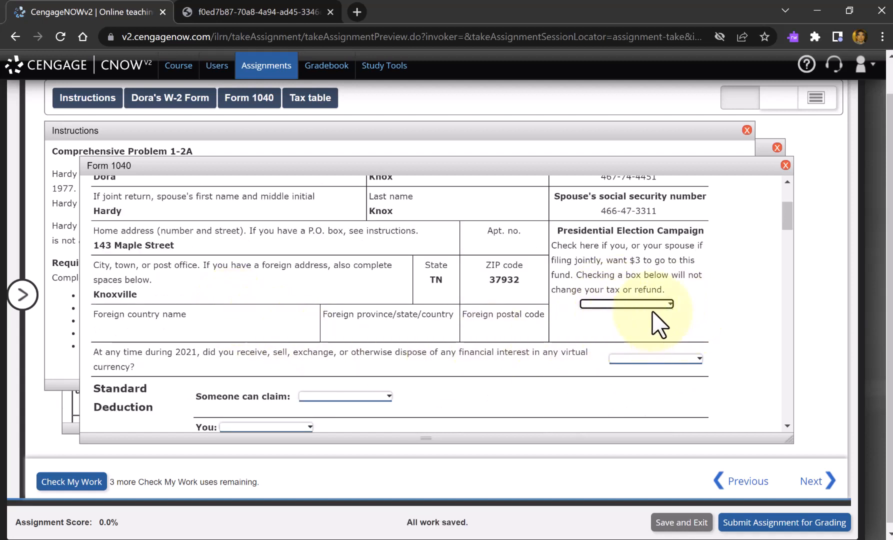
{"action": "key", "text": "Tab"}
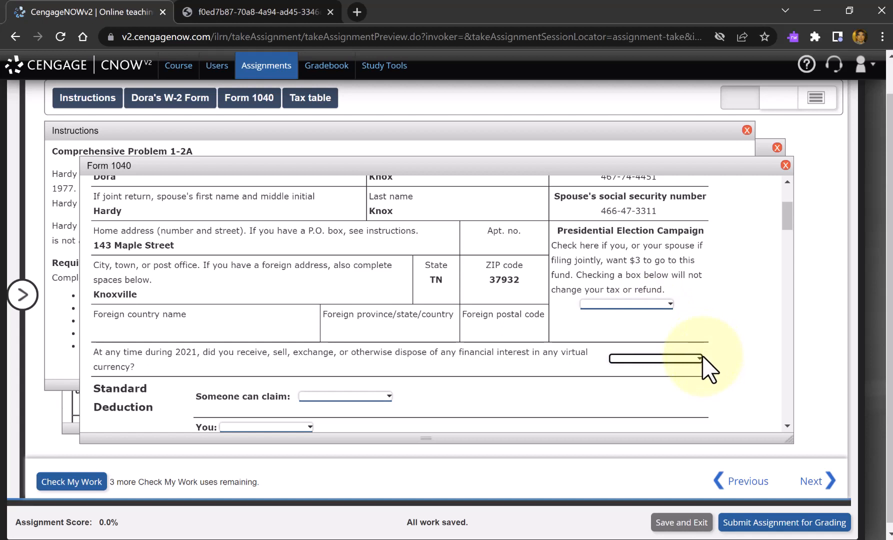
{"action": "key", "text": "shift+Tab"}
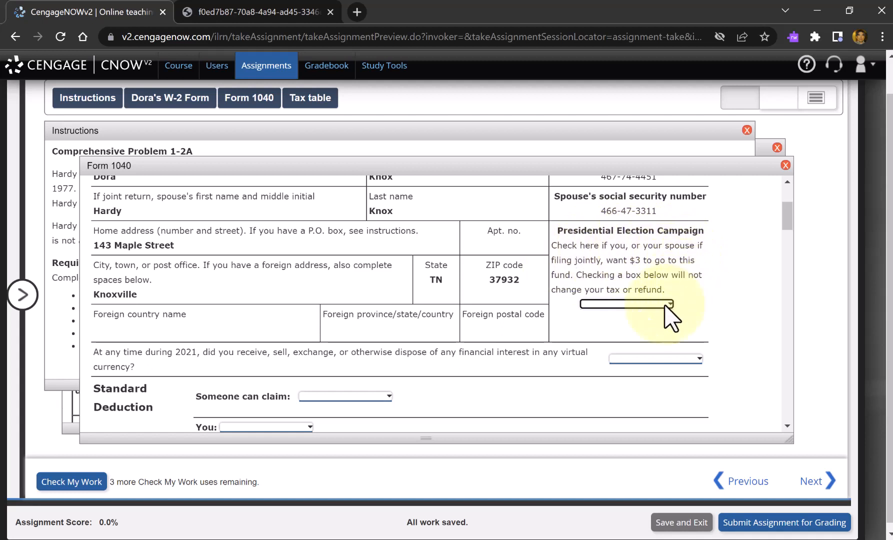
{"action": "left_click", "coordinate": [627, 304]}
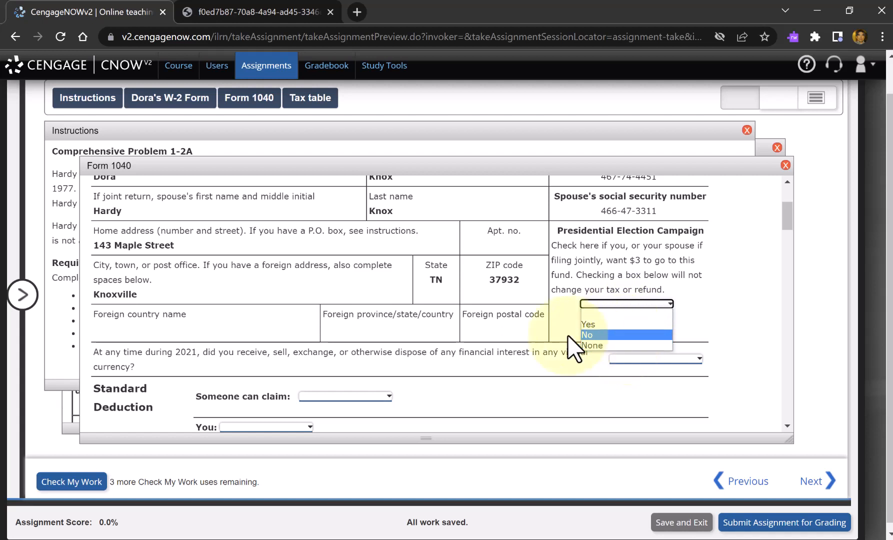
{"action": "left_click", "coordinate": [597, 349]}
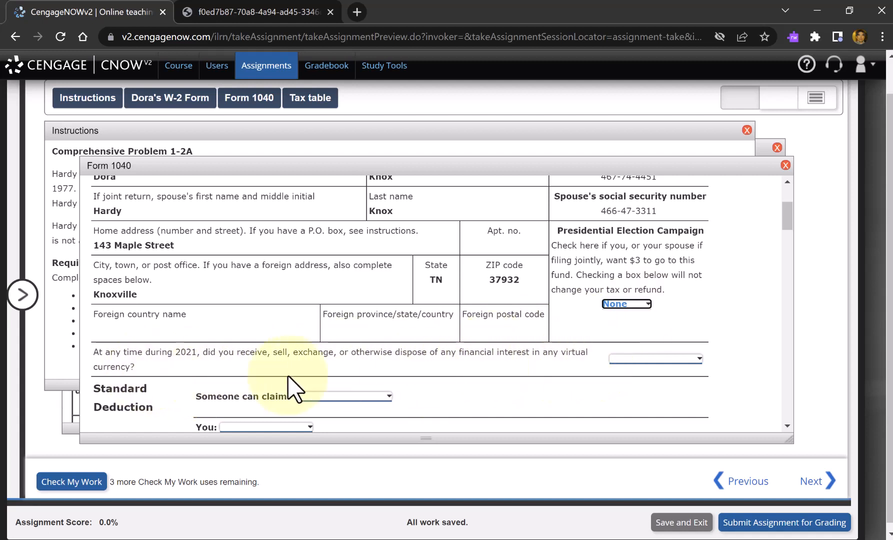
- Answer the virtual currency question with No and set Someone can claim to None under Standard Deduction
{"action": "left_click", "coordinate": [654, 364]}
{"action": "left_click", "coordinate": [655, 359]}
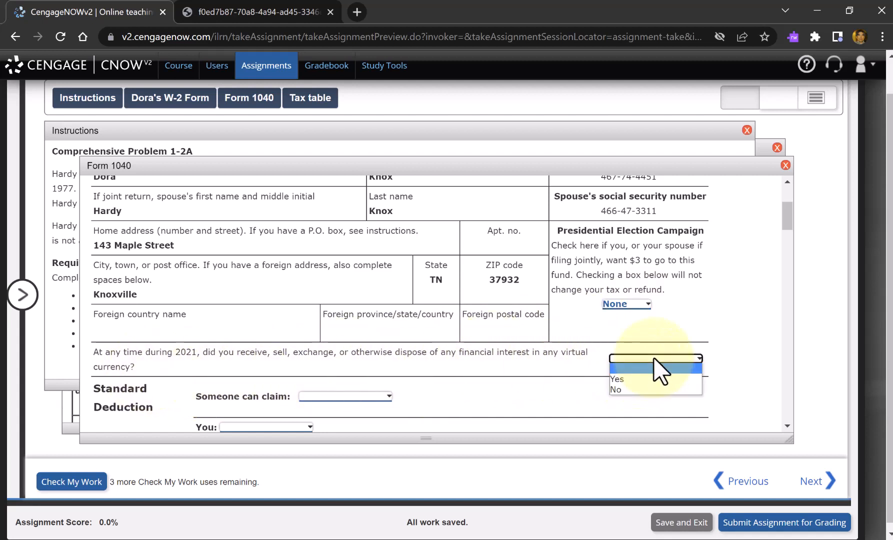
{"action": "left_click", "coordinate": [653, 391]}
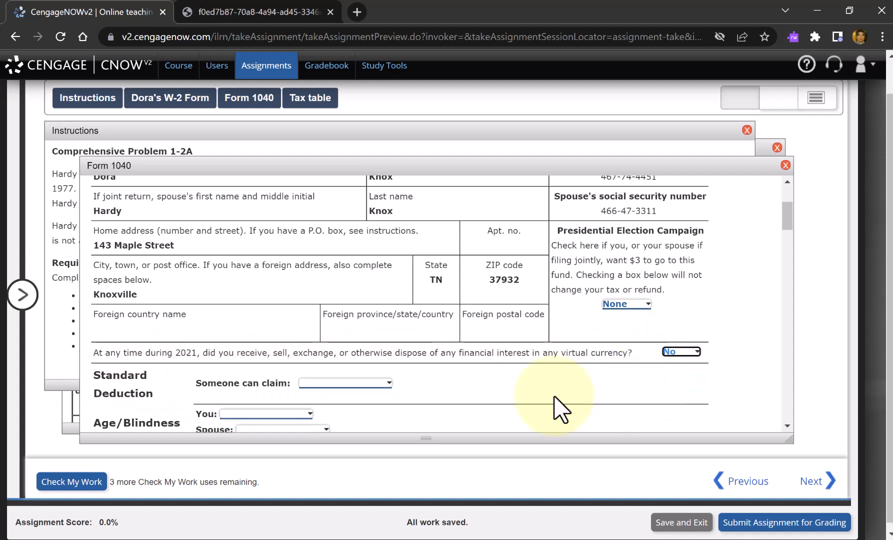
{"action": "left_click", "coordinate": [350, 384]}
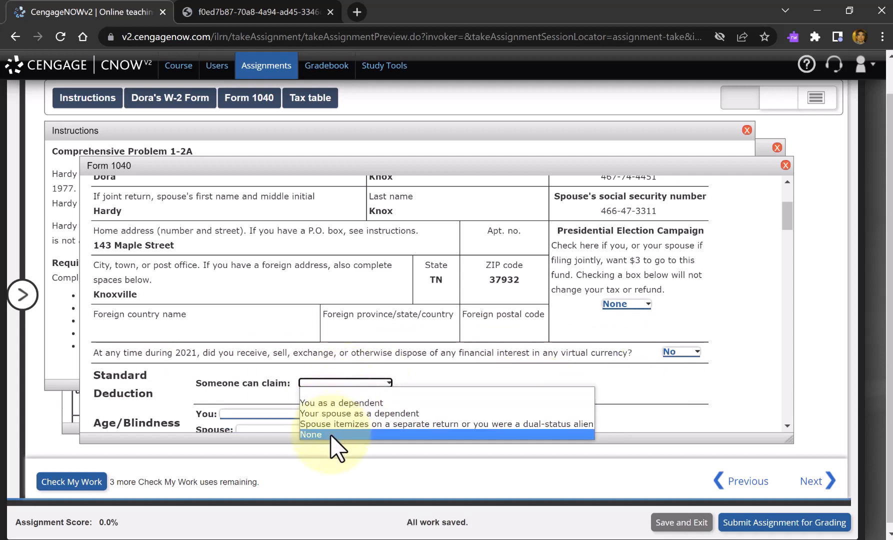
{"action": "left_click", "coordinate": [332, 436]}
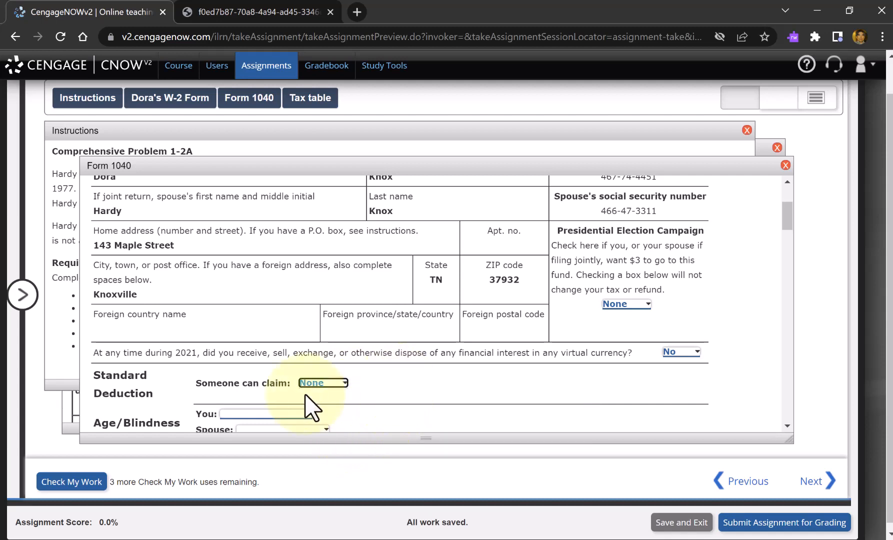
- Set Age/Blindness to None for both the taxpayer and the spouse on Form 1040
{"action": "scroll", "coordinate": [328, 395], "scroll_direction": "down", "scroll_amount": 1}
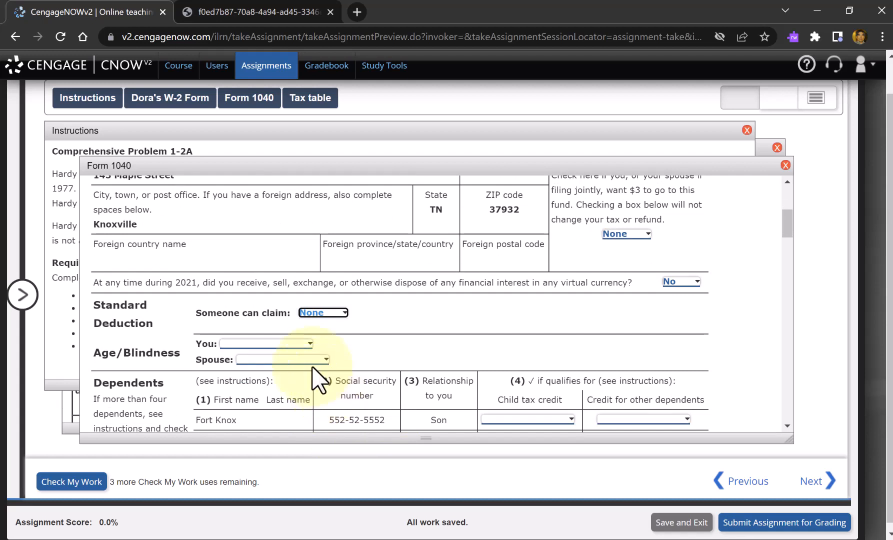
{"action": "left_click", "coordinate": [301, 343]}
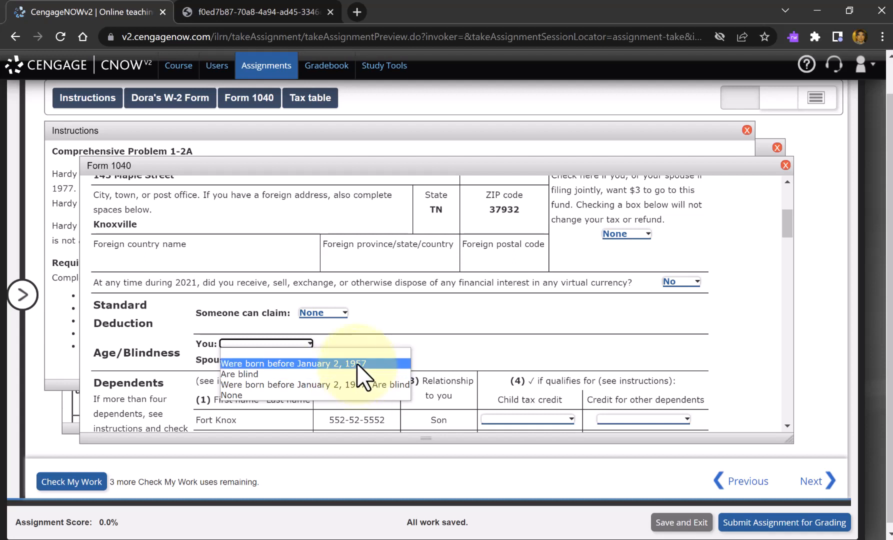
{"action": "left_click", "coordinate": [290, 395]}
{"action": "left_click", "coordinate": [285, 359]}
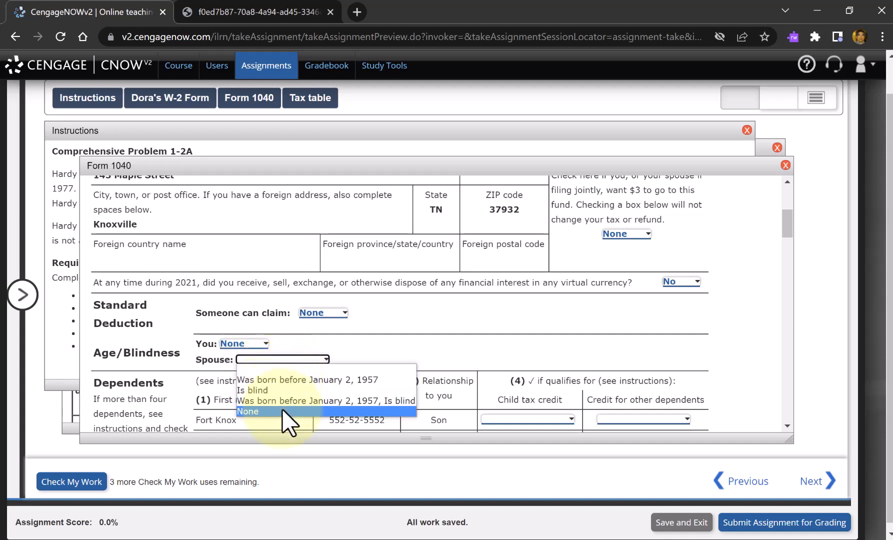
{"action": "left_click", "coordinate": [282, 410]}
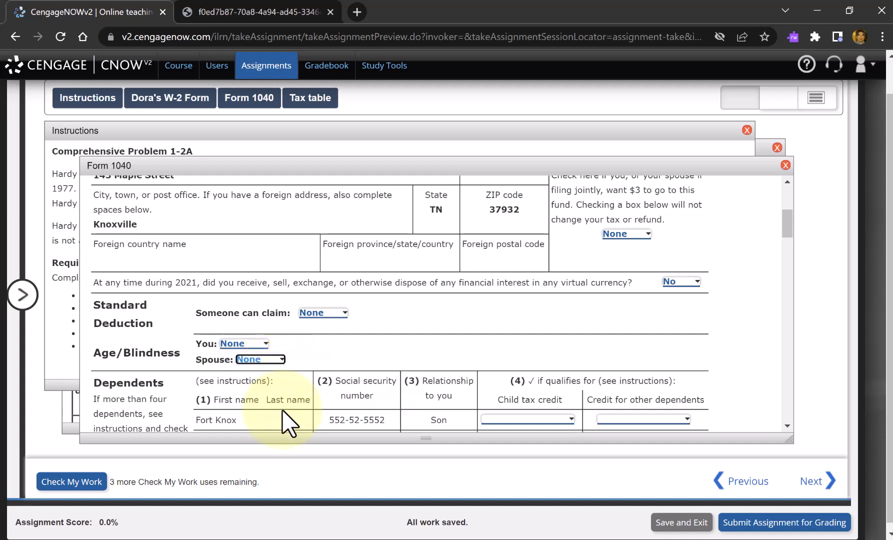
- Set both Child tax credit and Credit for other dependents to No for the dependent son
{"action": "scroll", "coordinate": [330, 335], "scroll_direction": "down", "scroll_amount": 2}
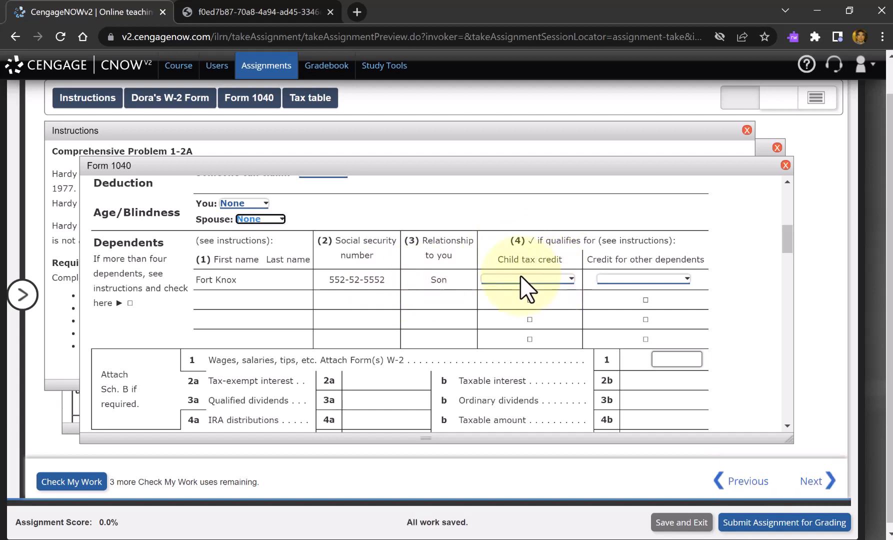
{"action": "left_click", "coordinate": [549, 280]}
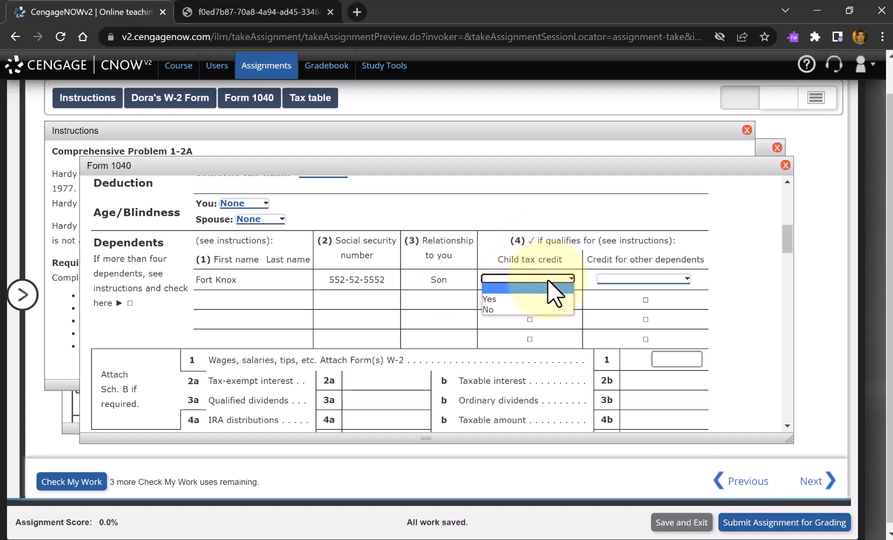
{"action": "left_click", "coordinate": [541, 309]}
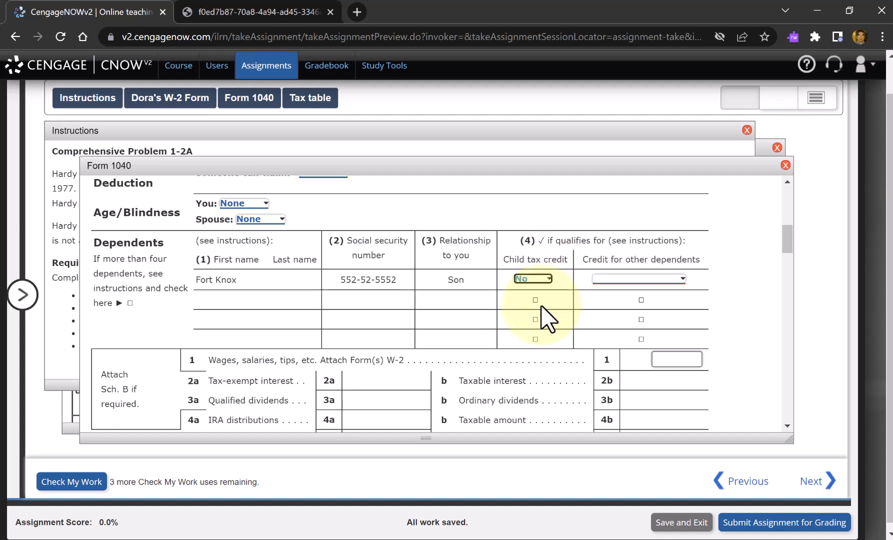
{"action": "left_click", "coordinate": [659, 279]}
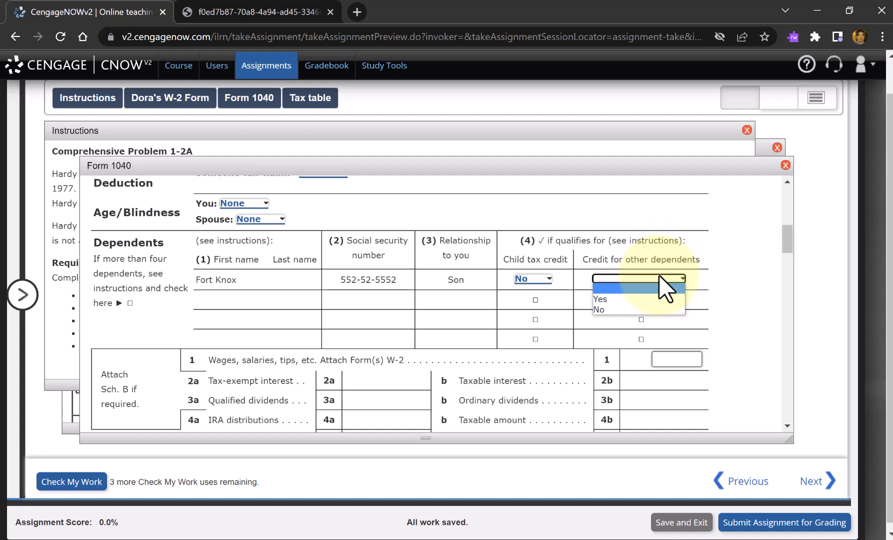
{"action": "left_click", "coordinate": [660, 309]}
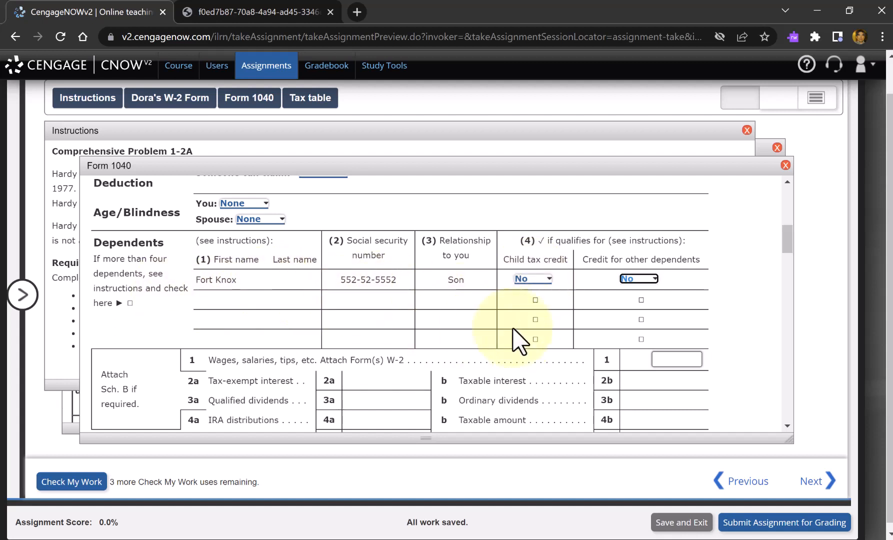
- Look up the wages on the W-2 and enter 51323 on Form 1040 lines 1, 9 and 11
{"action": "left_click", "coordinate": [674, 359]}
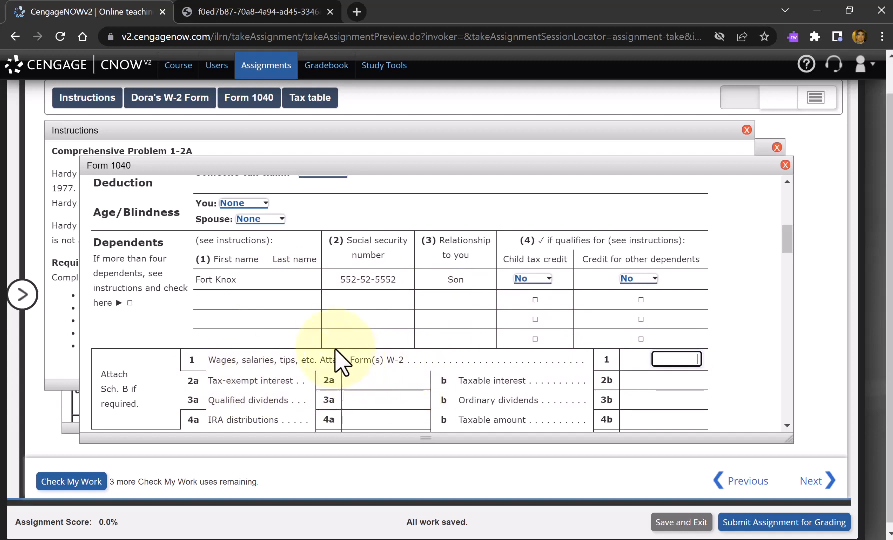
{"action": "left_click", "coordinate": [180, 114]}
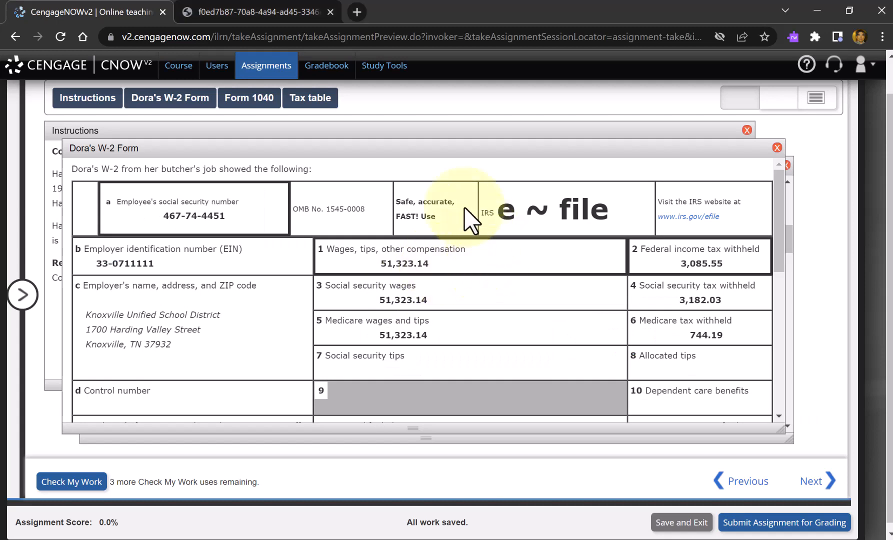
{"action": "left_click", "coordinate": [249, 102]}
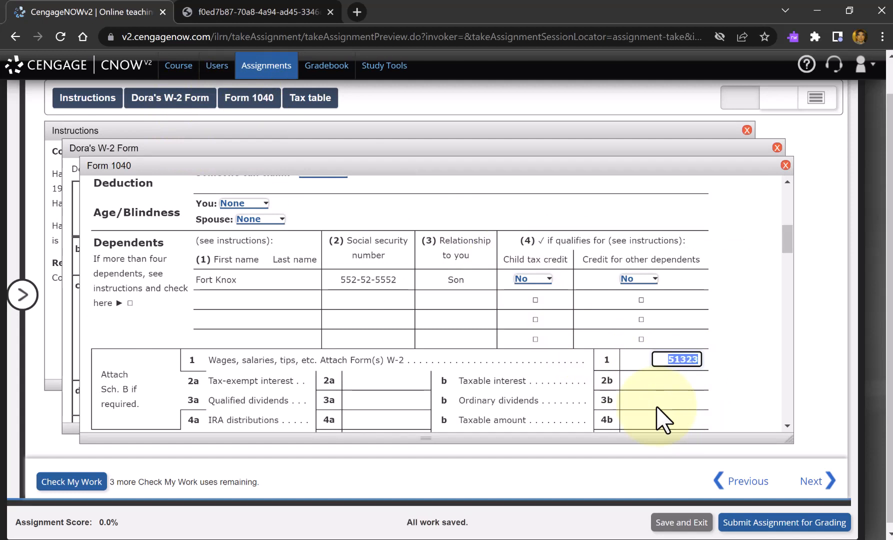
{"action": "key", "text": "Tab"}
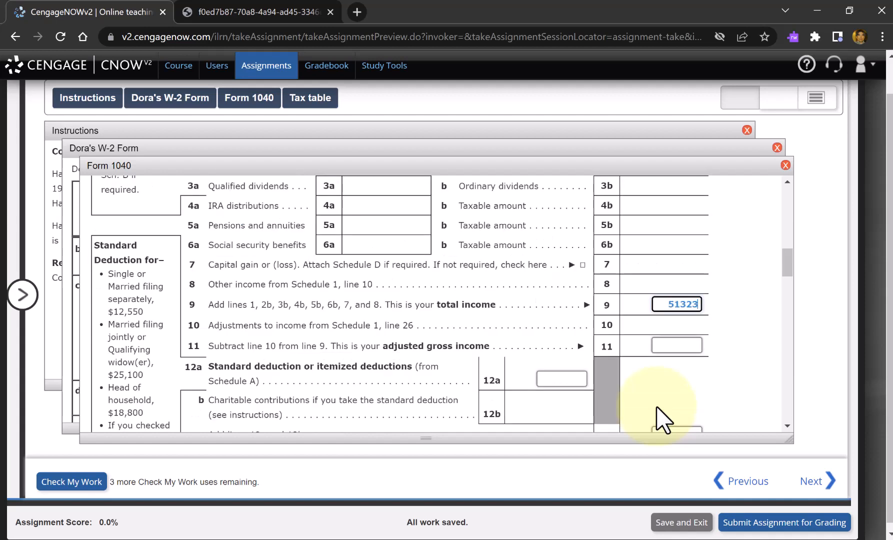
{"action": "key", "text": "Tab"}
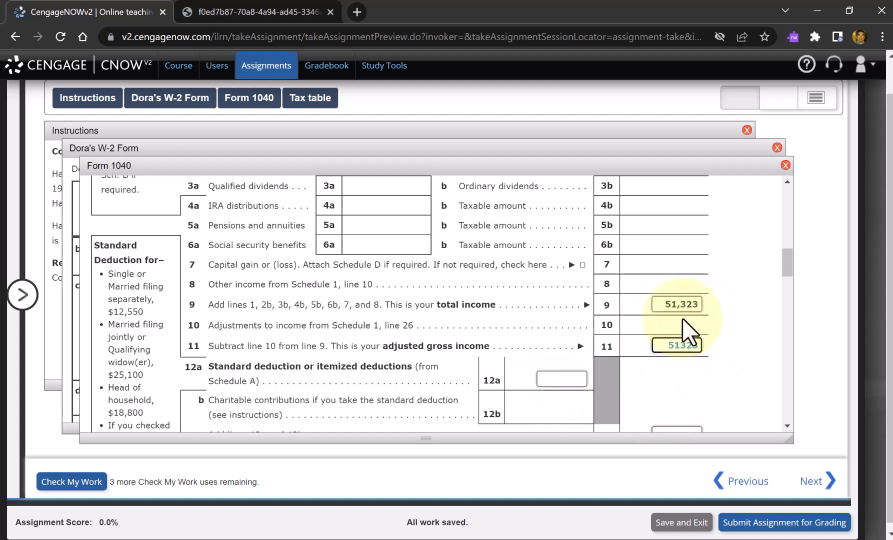
- Enter the married filing jointly standard deduction of 25100 on lines 12a, 12c and 14
{"action": "left_click", "coordinate": [568, 379]}
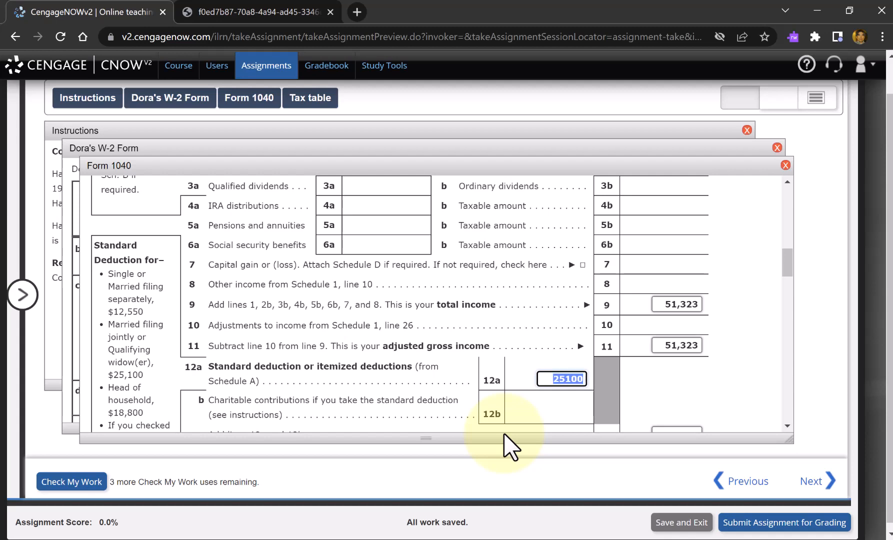
{"action": "key", "text": "Tab"}
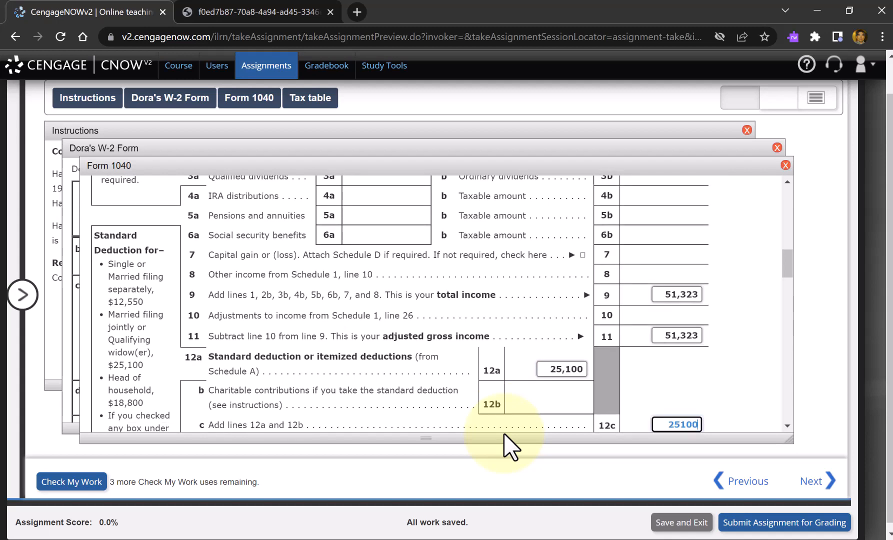
{"action": "key", "text": "Tab"}
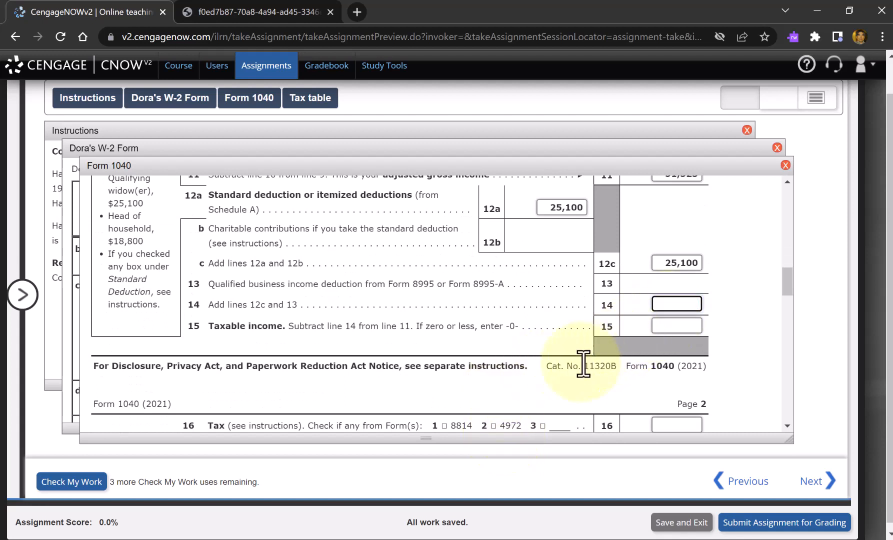
{"action": "type", "text": "25100"}
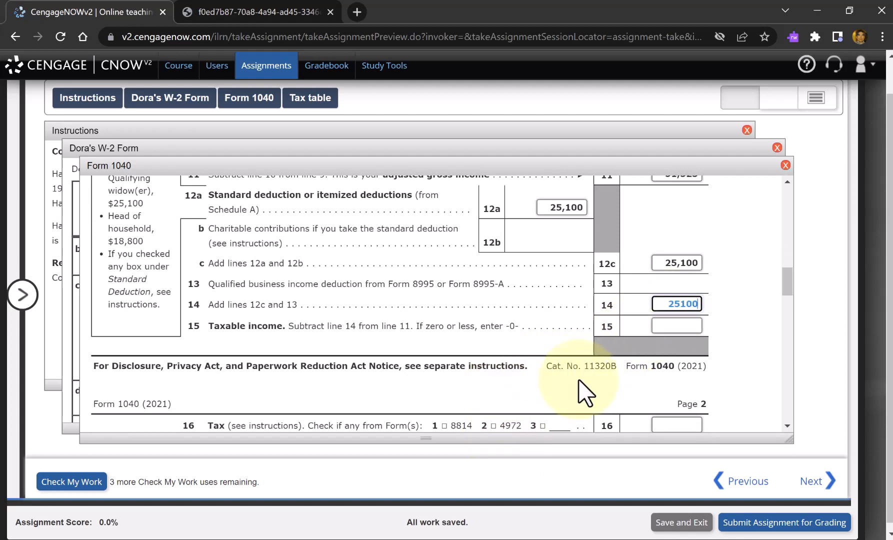
{"action": "key", "text": "Tab"}
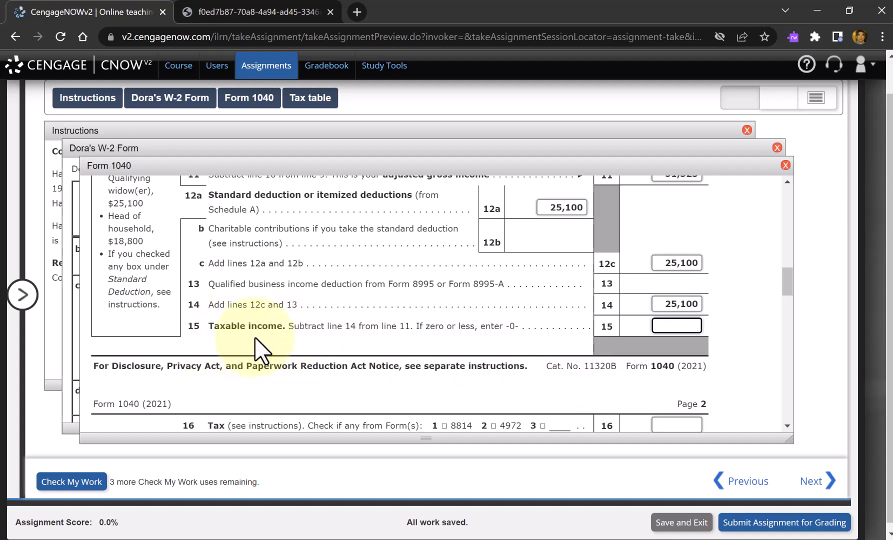
- Subtract 25100 from 51323 in Calculator and enter 26223 as taxable income on line 15 of Form 1040
{"action": "scroll", "coordinate": [369, 332], "scroll_direction": "up", "scroll_amount": 1}
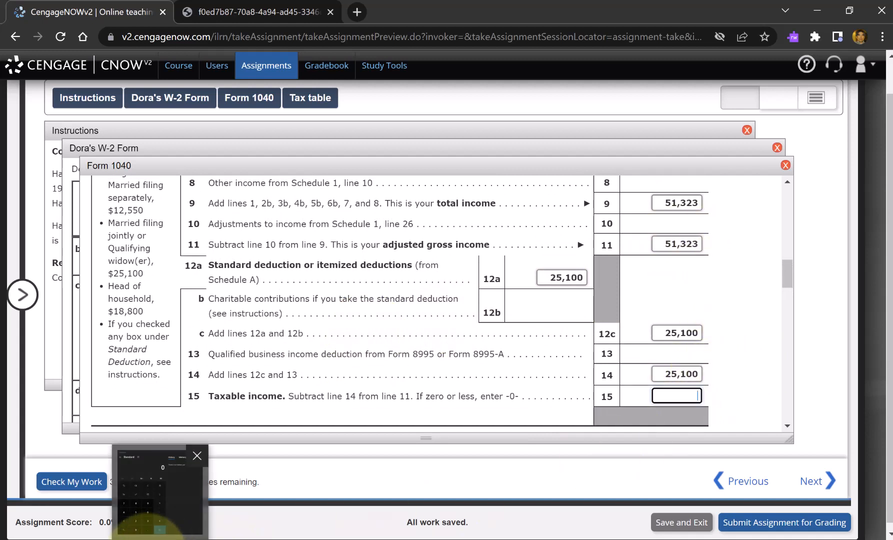
{"action": "left_click", "coordinate": [136, 531]}
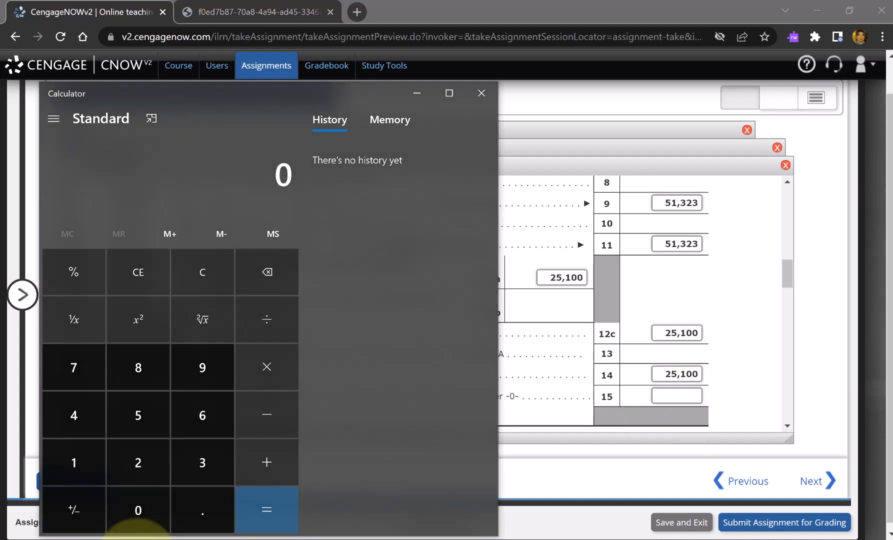
{"action": "type", "text": "51323 - "}
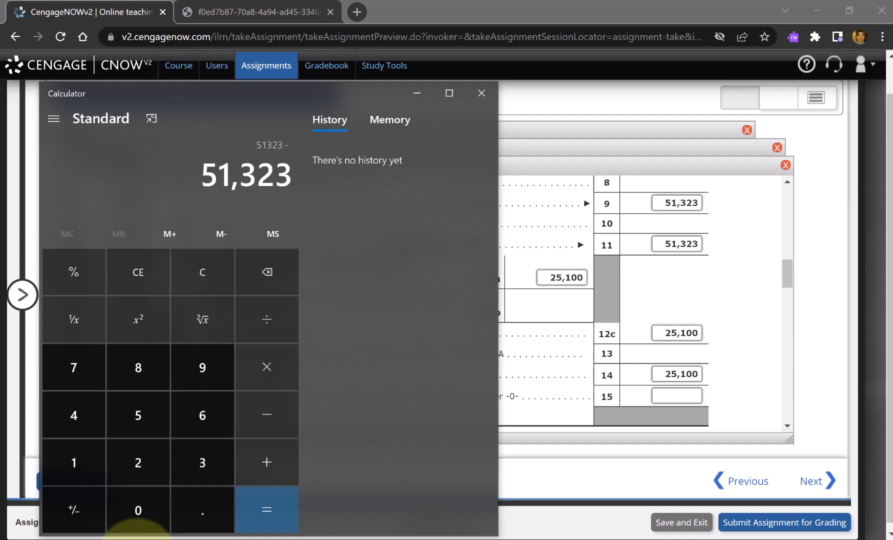
{"action": "type", "text": "25100"}
{"action": "key", "text": "Return"}
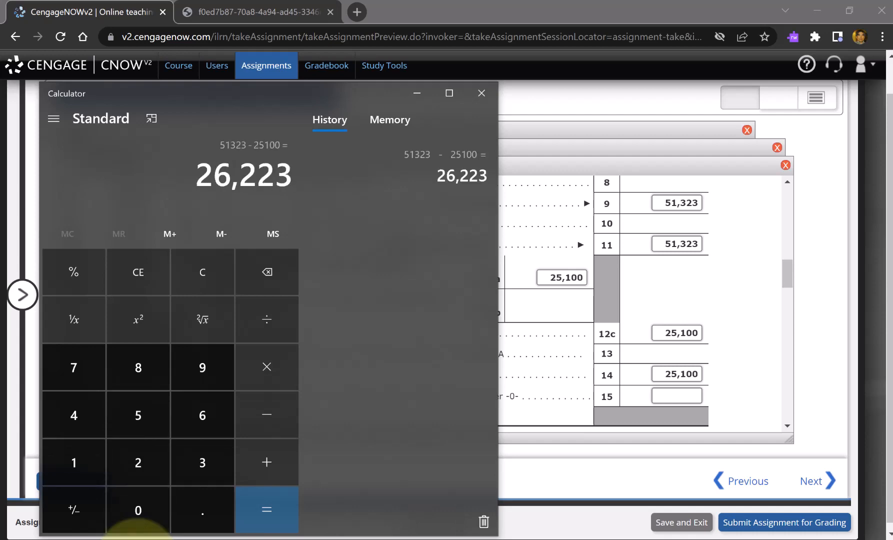
{"action": "key", "text": "alt+Tab"}
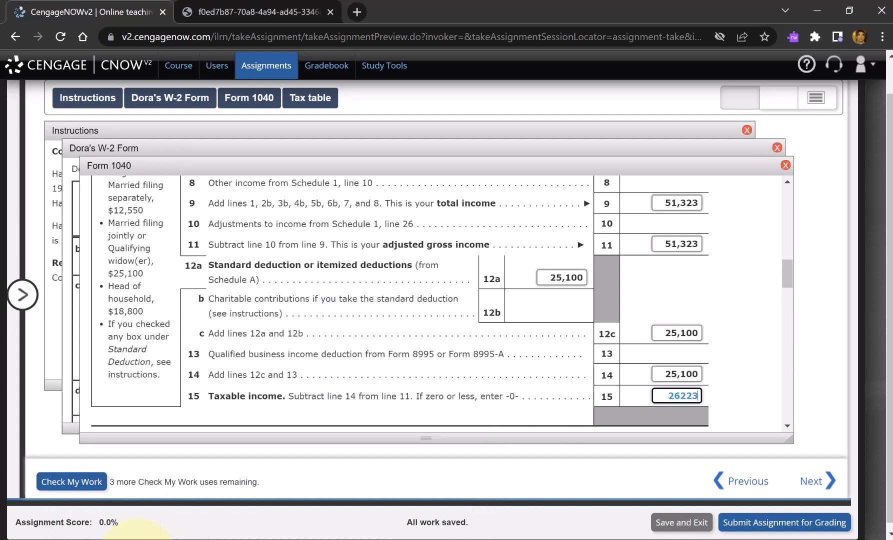
{"action": "key", "text": "Tab"}
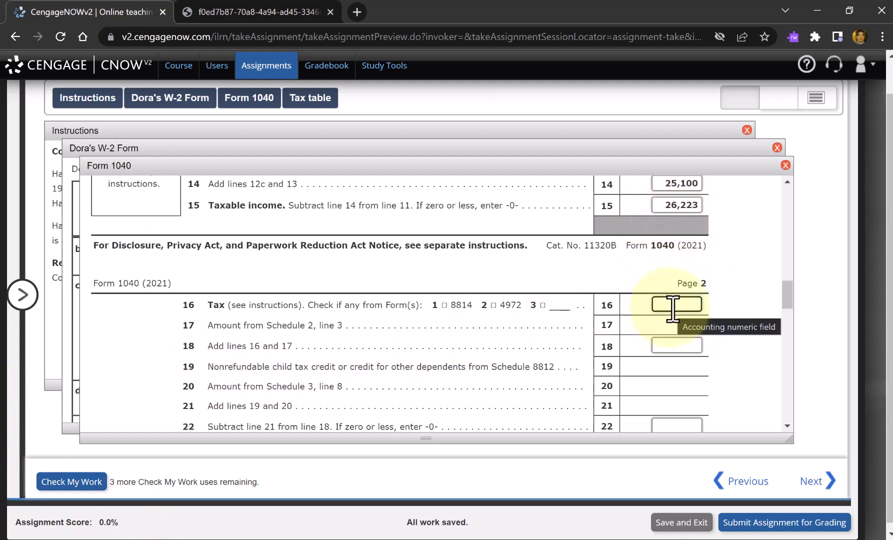
- View the Tax table panel and the 2021 Tax Table PDF, and return to Form 1040 to check the taxable income
{"action": "left_click", "coordinate": [324, 99]}
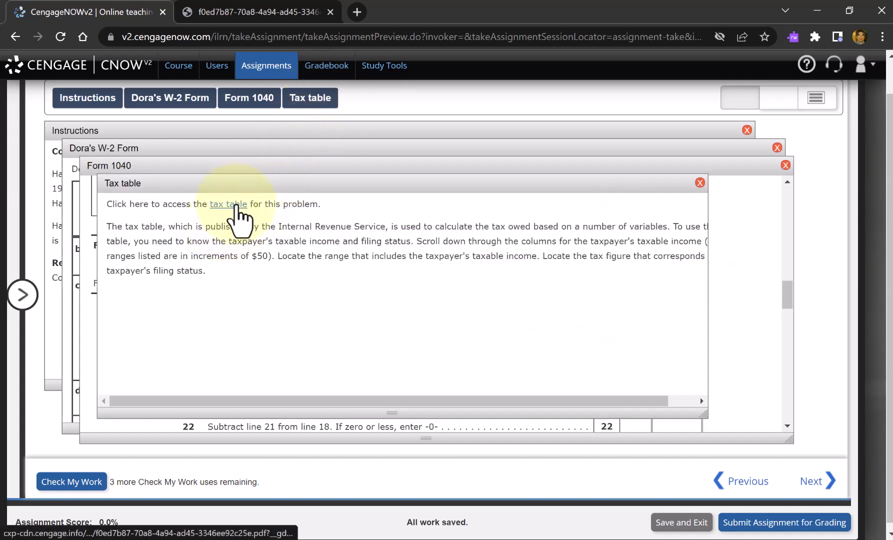
{"action": "left_click", "coordinate": [260, 7]}
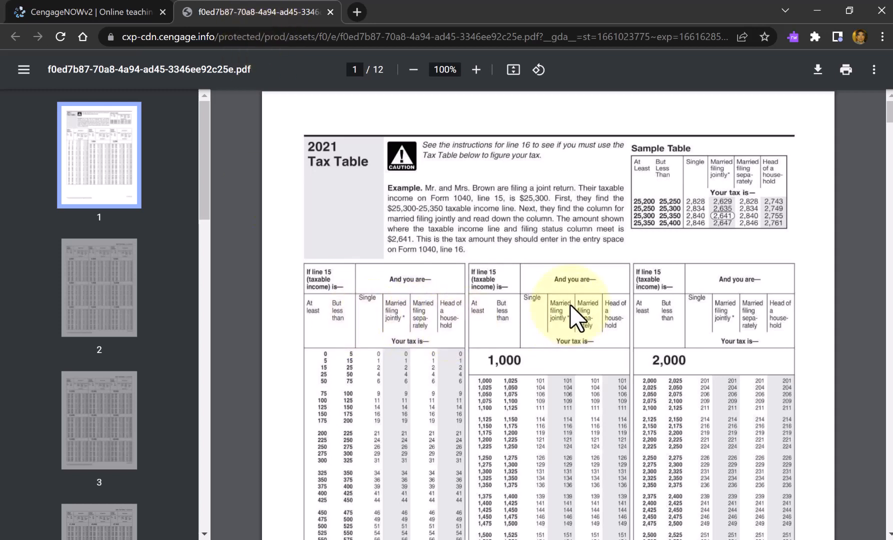
{"action": "left_click", "coordinate": [57, 10]}
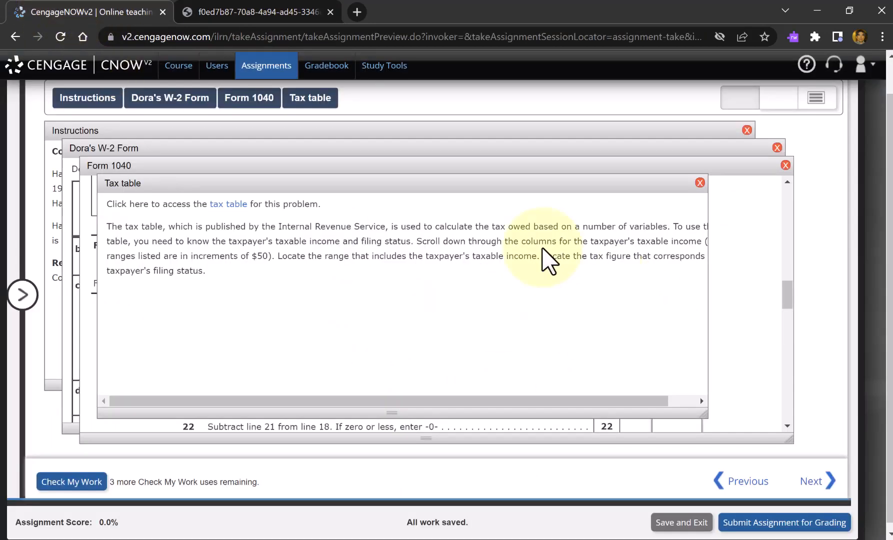
{"action": "left_click", "coordinate": [230, 99]}
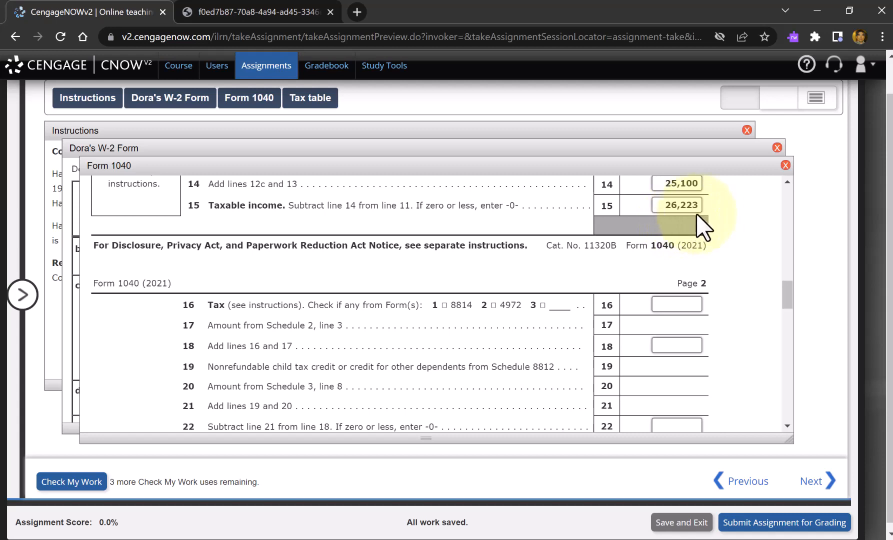
- Find the married filing jointly tax for the line 15 income in the 2021 Tax Table PDF and enter 2749 on line 16
{"action": "left_click", "coordinate": [276, 11]}
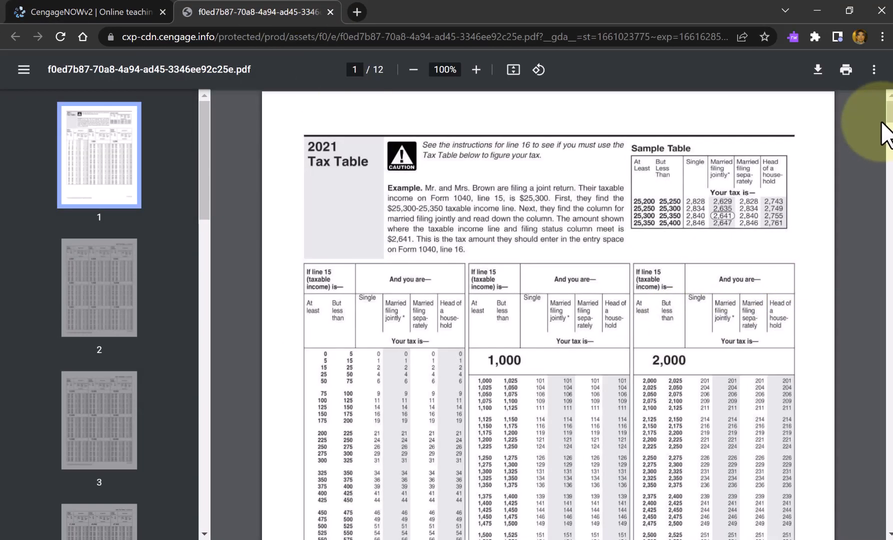
{"action": "left_click_drag", "start_coordinate": [889, 115], "coordinate": [880, 263]}
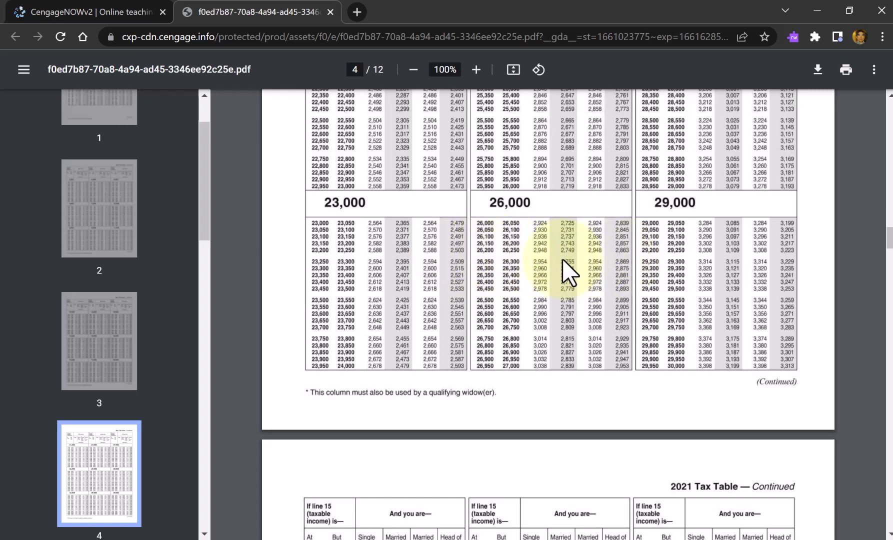
{"action": "scroll", "coordinate": [562, 259], "scroll_direction": "up", "scroll_amount": 7}
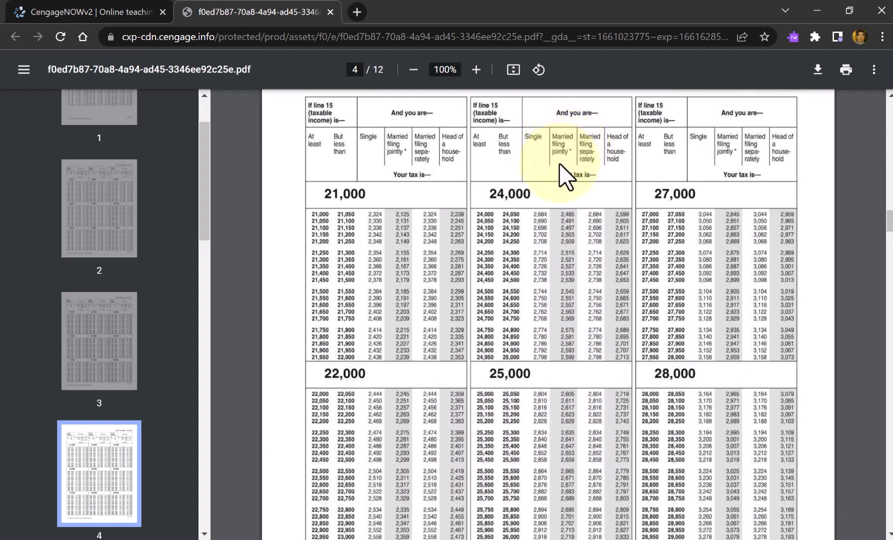
{"action": "scroll", "coordinate": [561, 169], "scroll_direction": "down", "scroll_amount": 7}
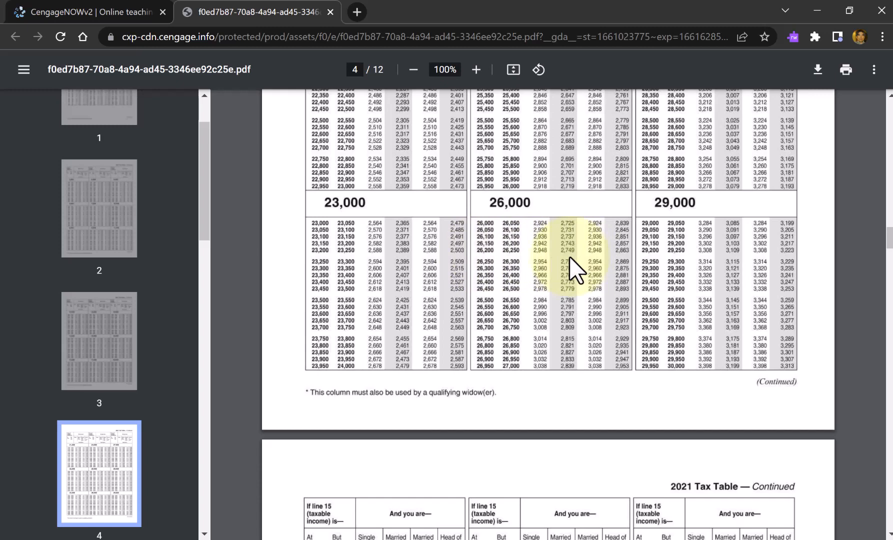
{"action": "key", "text": "alt+Tab"}
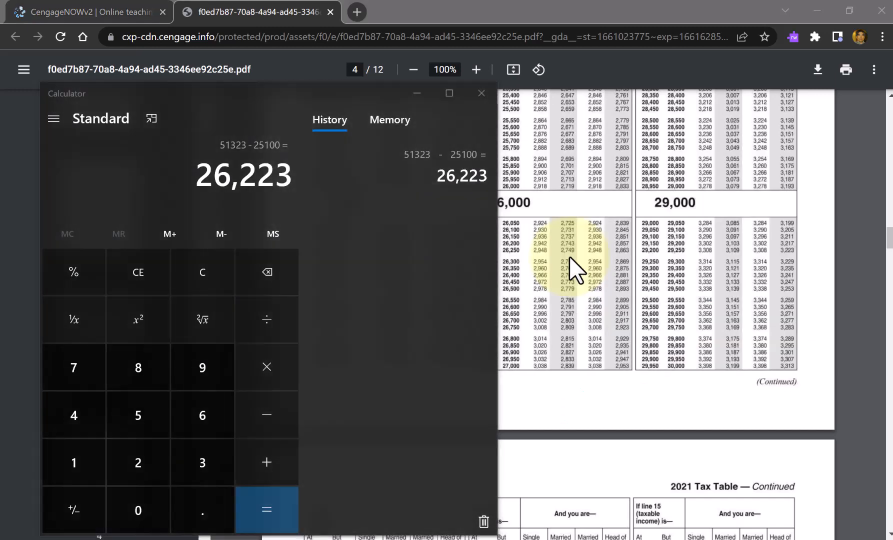
{"action": "key", "text": "alt+Tab"}
{"action": "left_click", "coordinate": [120, 7]}
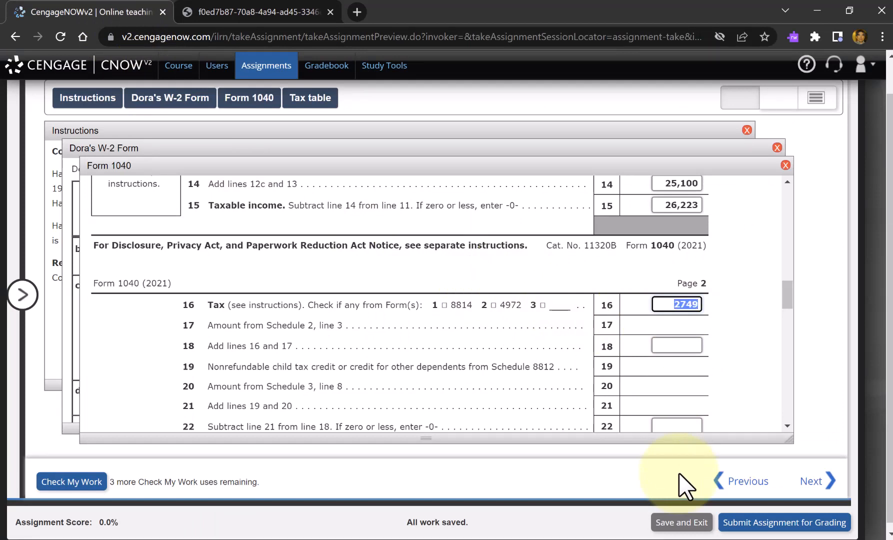
- Enter 2749 on lines 18, 22 and 24 of Form 1040
{"action": "key", "text": "Tab"}
{"action": "type", "text": "2749"}
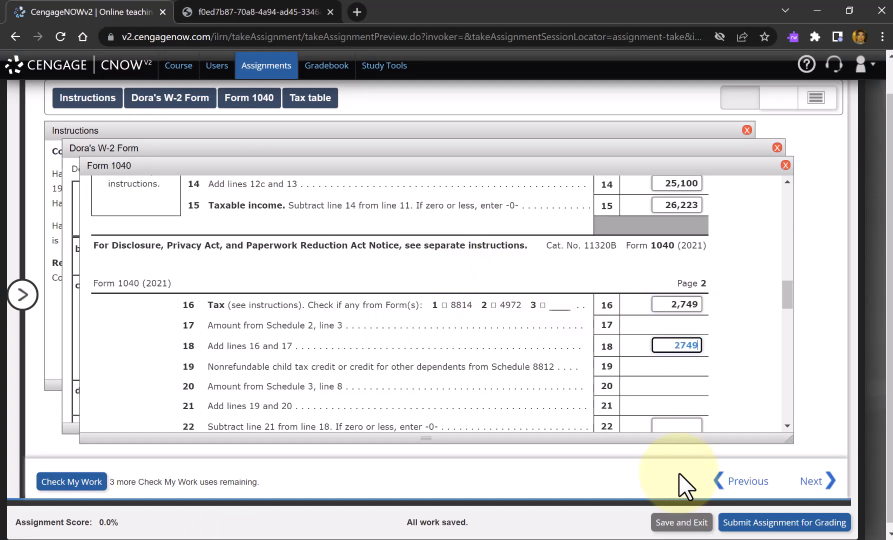
{"action": "key", "text": "Tab"}
{"action": "type", "text": "2749"}
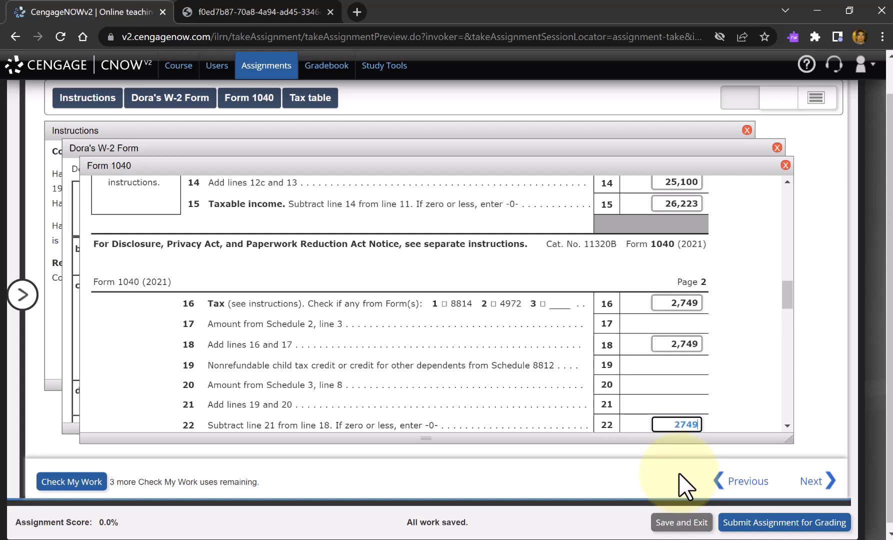
{"action": "key", "text": "Tab"}
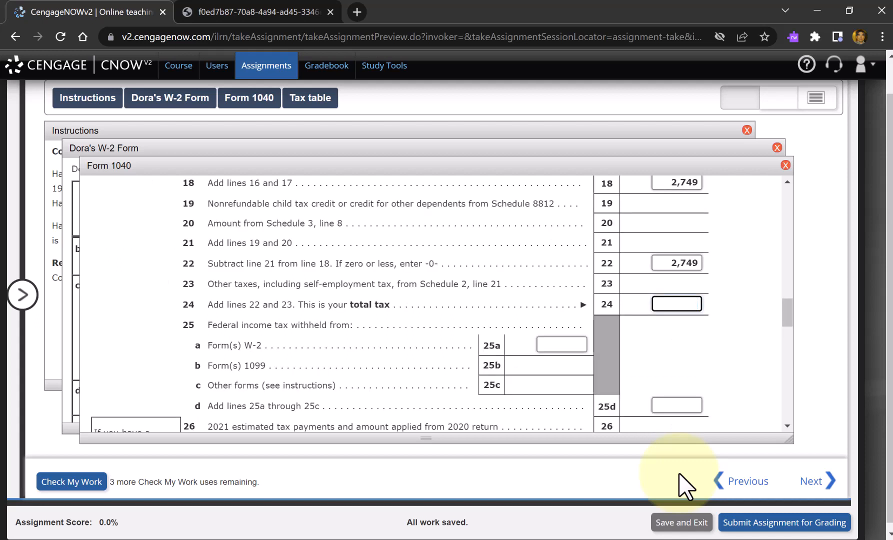
{"action": "key", "text": "Tab"}
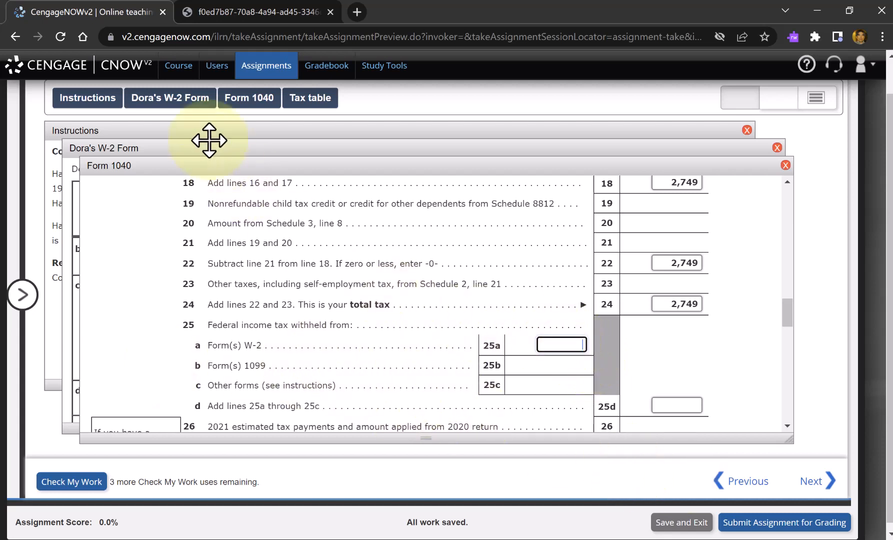
- Look up the federal income tax withheld on the W-2 and enter it rounded as 3086 on Form 1040 lines 25a, 25d and 33
{"action": "left_click", "coordinate": [177, 104]}
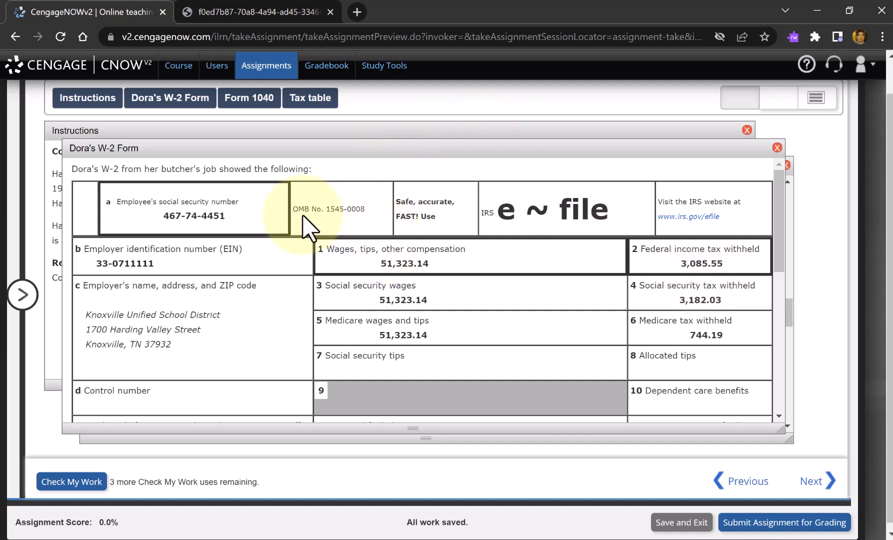
{"action": "left_click", "coordinate": [250, 96]}
{"action": "left_click", "coordinate": [572, 345]}
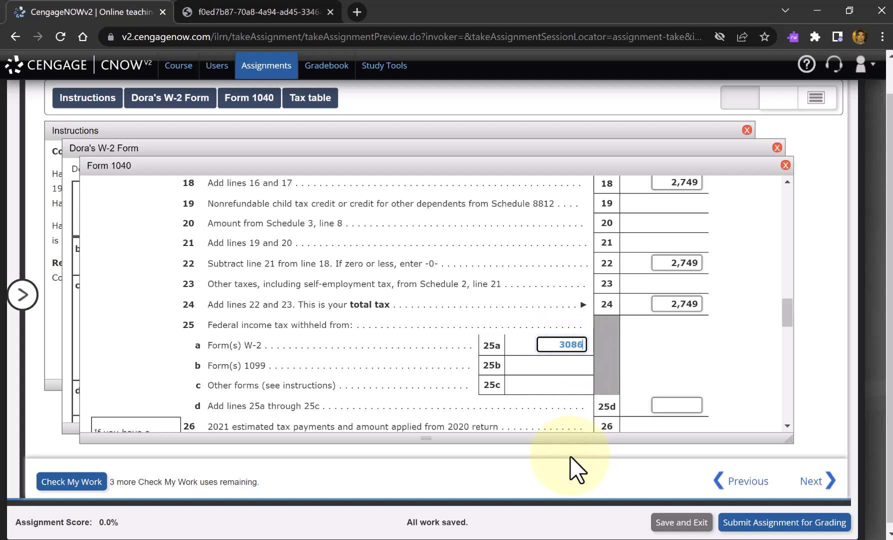
{"action": "key", "text": "Tab"}
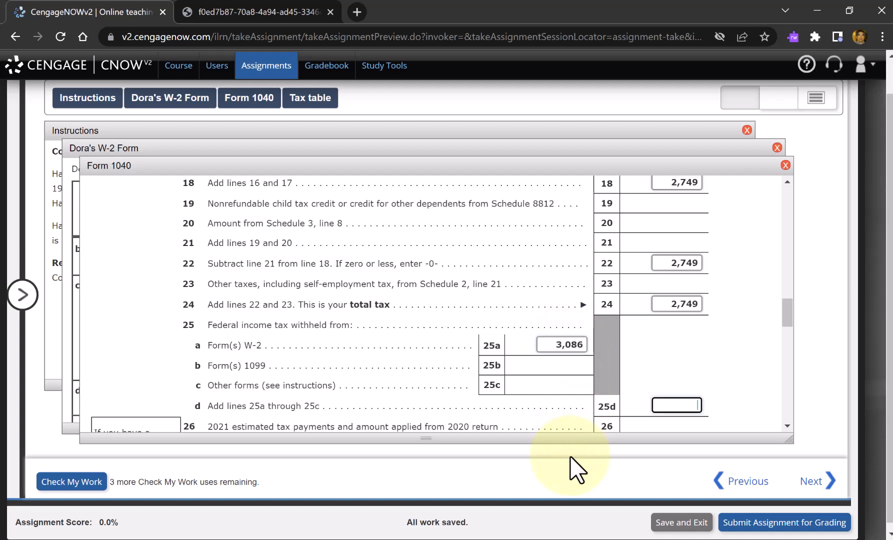
{"action": "key", "text": "Tab"}
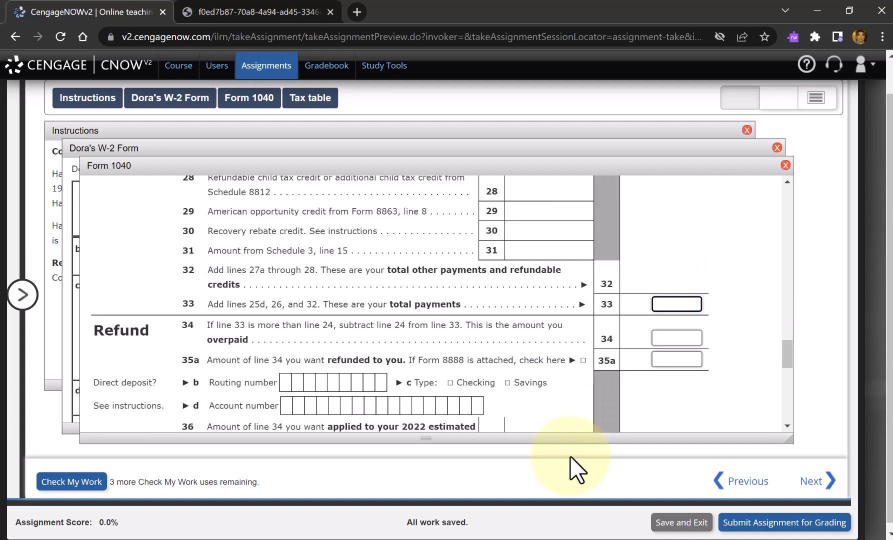
{"action": "key", "text": "Tab"}
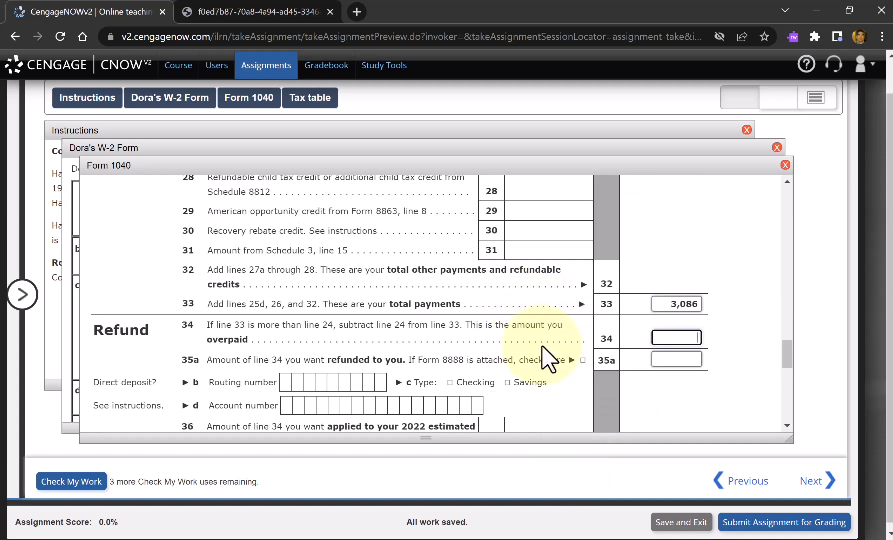
- Review the total tax and total payments lines, and subtract 2749 from 3086 in Calculator
{"action": "scroll", "coordinate": [551, 359], "scroll_direction": "up", "scroll_amount": 2}
{"action": "scroll", "coordinate": [549, 359], "scroll_direction": "up", "scroll_amount": 3}
{"action": "scroll", "coordinate": [550, 359], "scroll_direction": "up", "scroll_amount": 1}
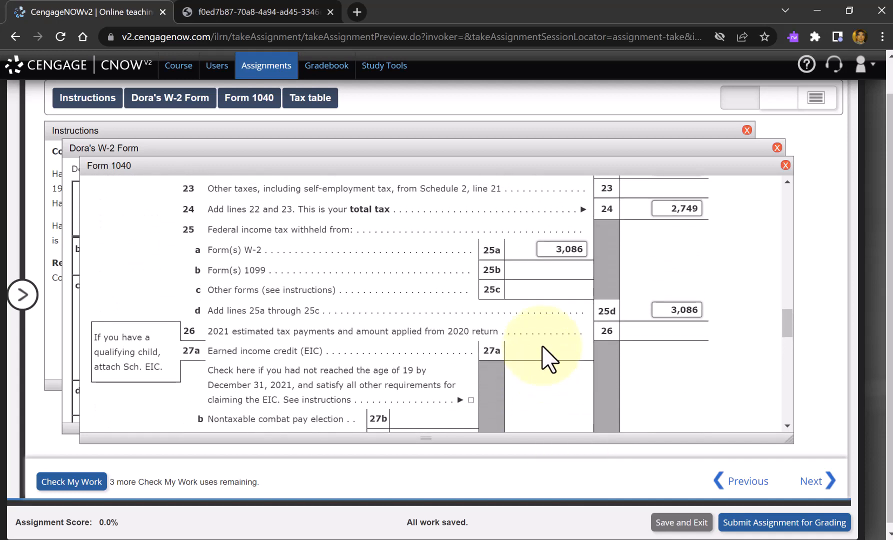
{"action": "scroll", "coordinate": [549, 359], "scroll_direction": "down", "scroll_amount": 3}
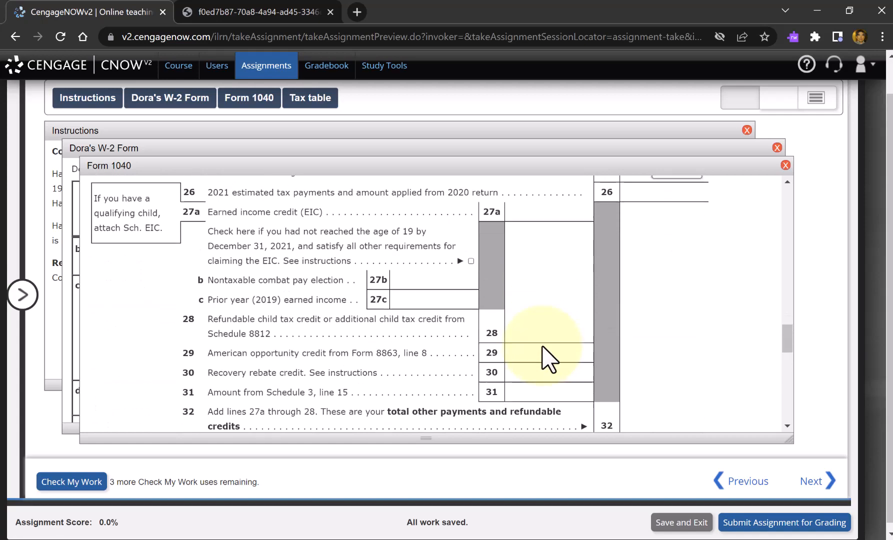
{"action": "scroll", "coordinate": [549, 359], "scroll_direction": "up", "scroll_amount": 3}
{"action": "scroll", "coordinate": [549, 360], "scroll_direction": "down", "scroll_amount": 5}
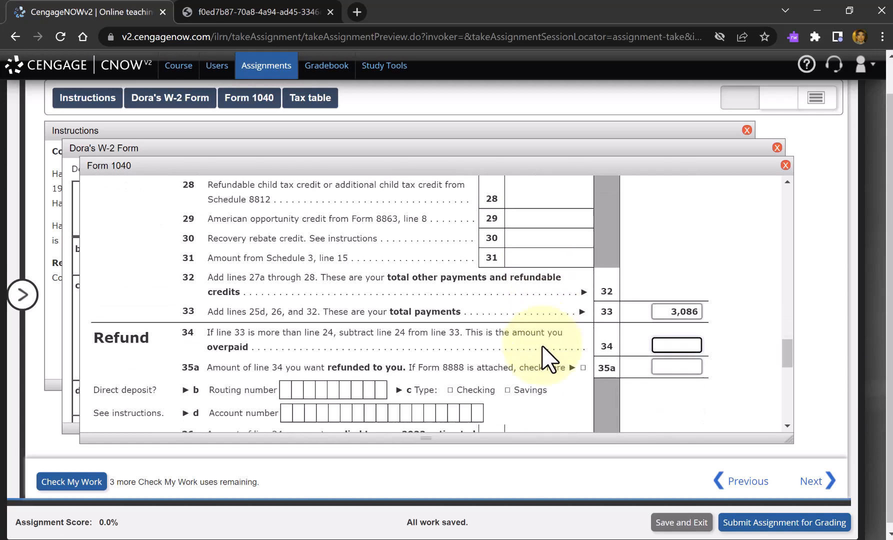
{"action": "scroll", "coordinate": [549, 360], "scroll_direction": "up", "scroll_amount": 4}
{"action": "scroll", "coordinate": [550, 359], "scroll_direction": "up", "scroll_amount": 3}
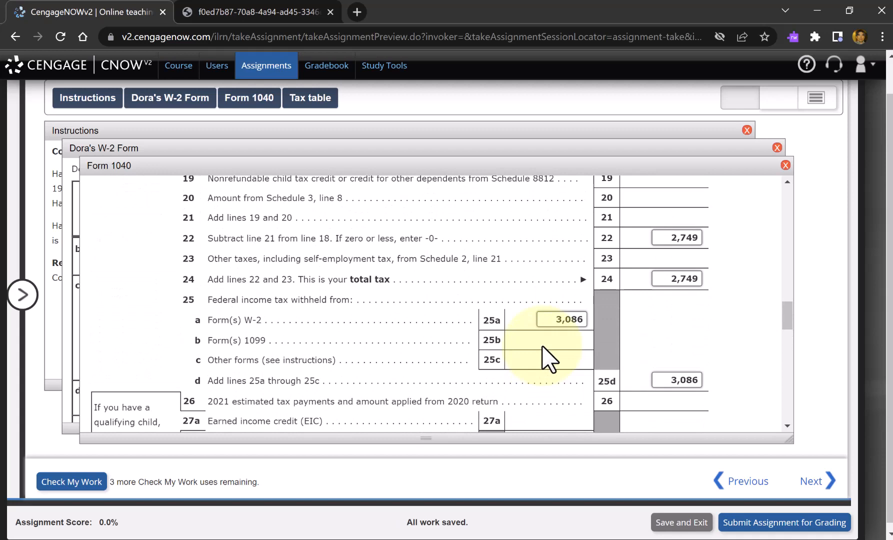
{"action": "key", "text": "alt+Tab"}
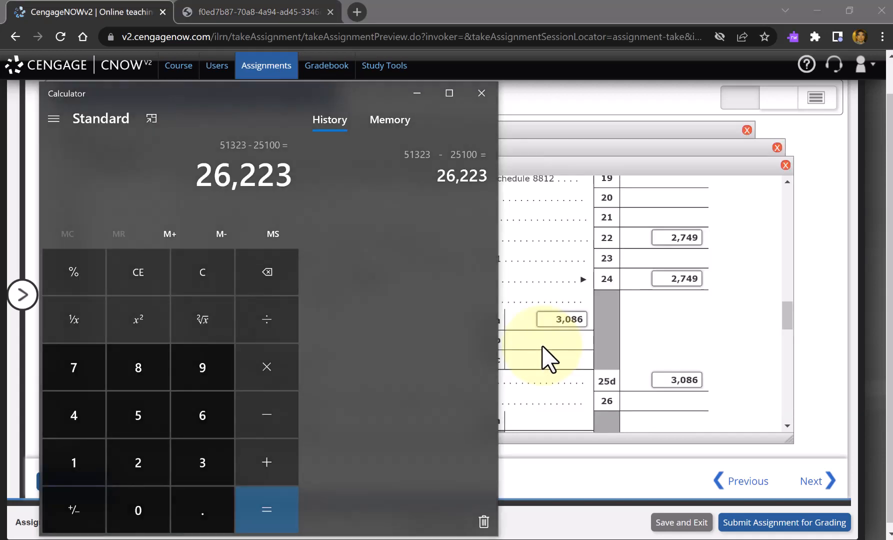
{"action": "type", "text": "3086 - "}
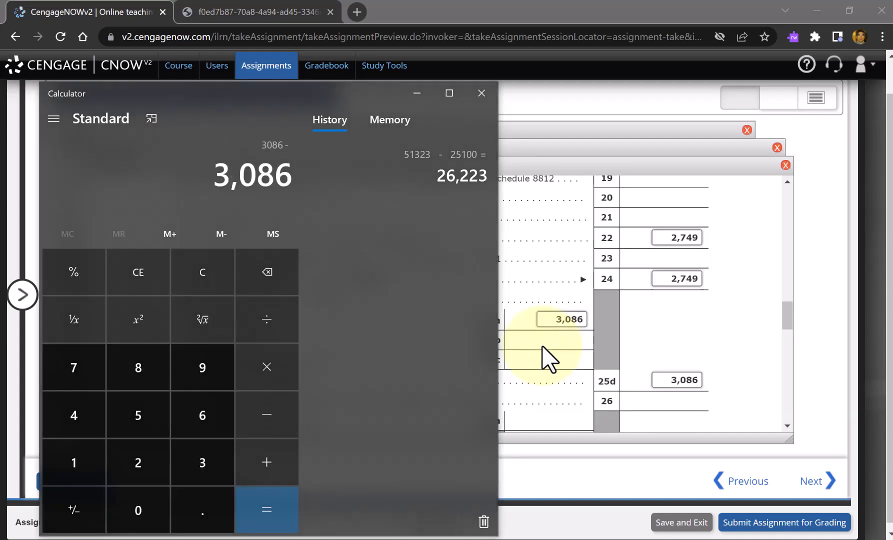
{"action": "type", "text": "2749"}
{"action": "key", "text": "Return"}
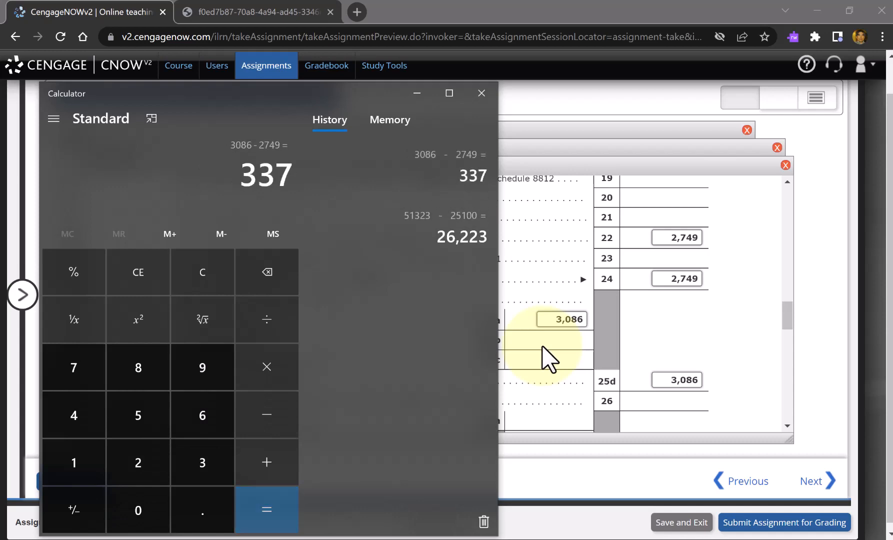
- Return to Form 1040 and enter 337 as the overpaid amount on line 34 and the refund on line 35a
{"action": "key", "text": "alt+Tab"}
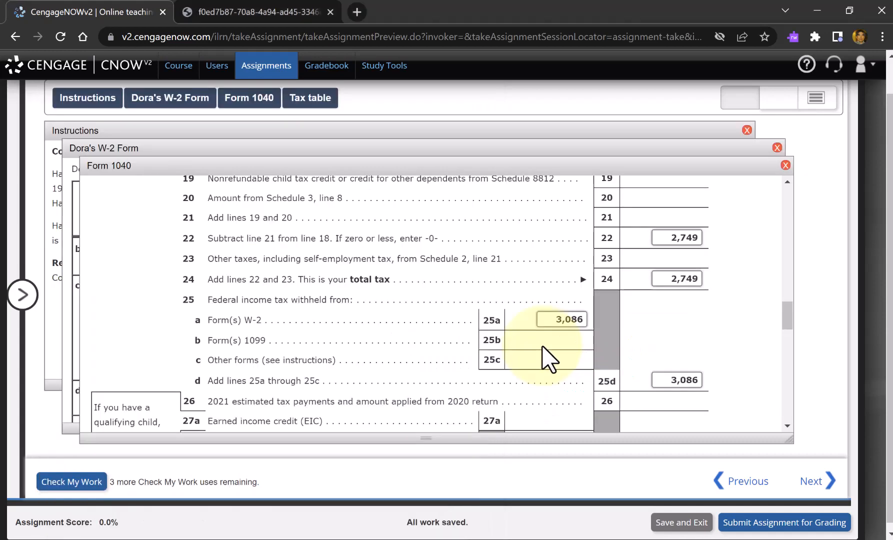
{"action": "scroll", "coordinate": [549, 359], "scroll_direction": "down", "scroll_amount": 7}
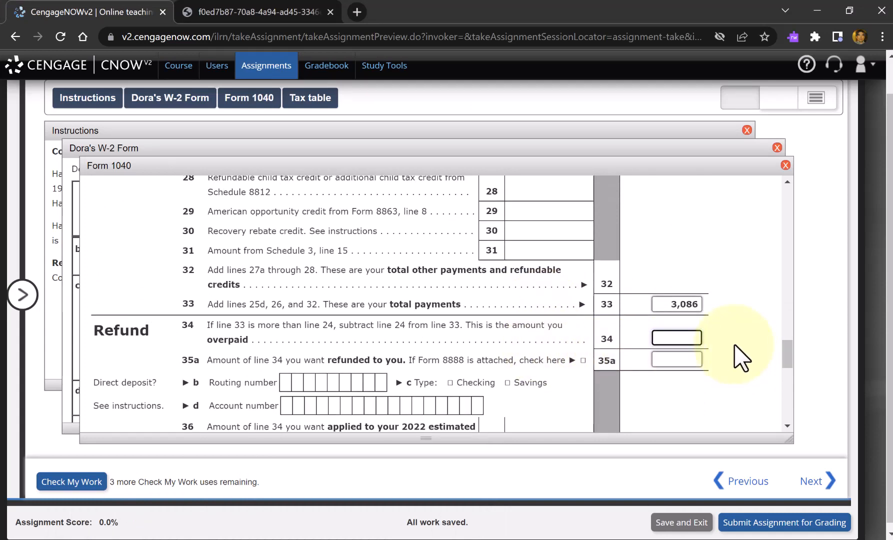
{"action": "key", "text": "Tab"}
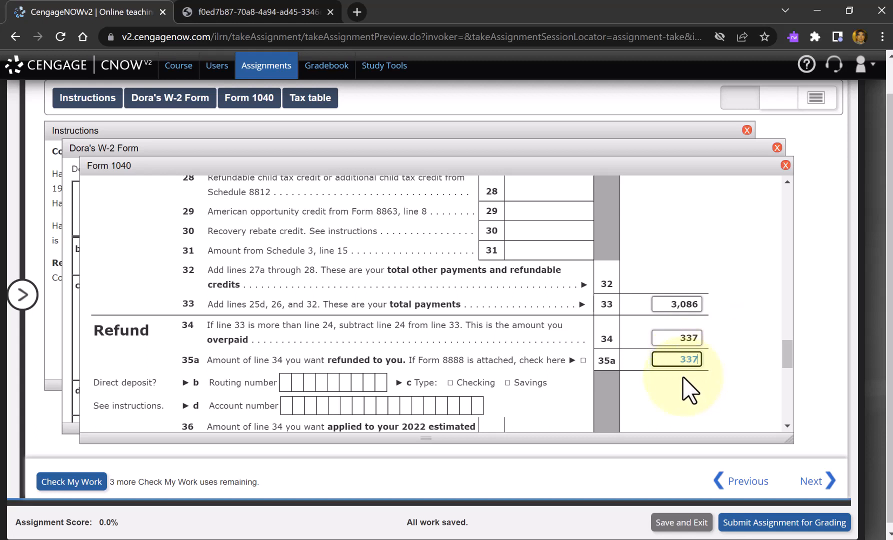
- Review the remaining lines at the end of Form 1040 and the completed entries back up to the filing status
{"action": "scroll", "coordinate": [690, 390], "scroll_direction": "down", "scroll_amount": 10}
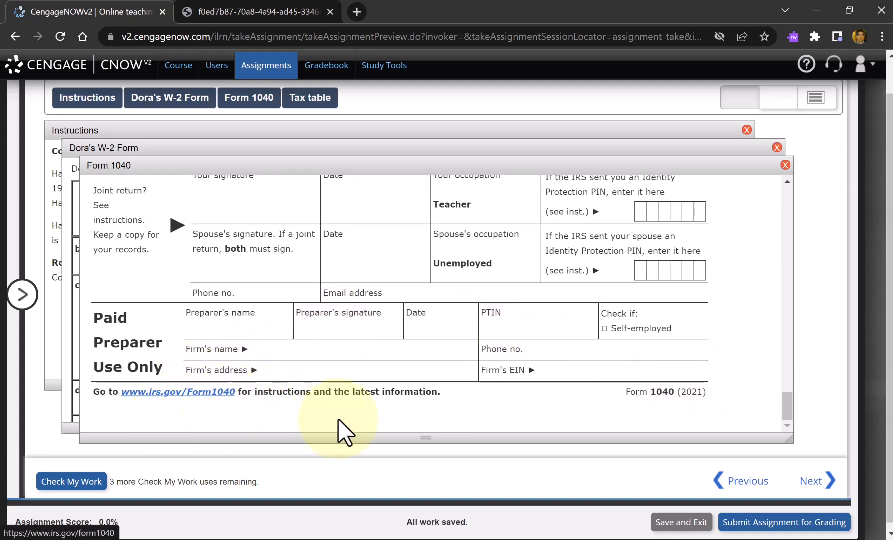
{"action": "key", "text": "shift+Tab"}
{"action": "key", "text": "shift+Tab"}
{"action": "key", "text": "shift+Tab"}
{"action": "key", "text": "shift+Tab"}
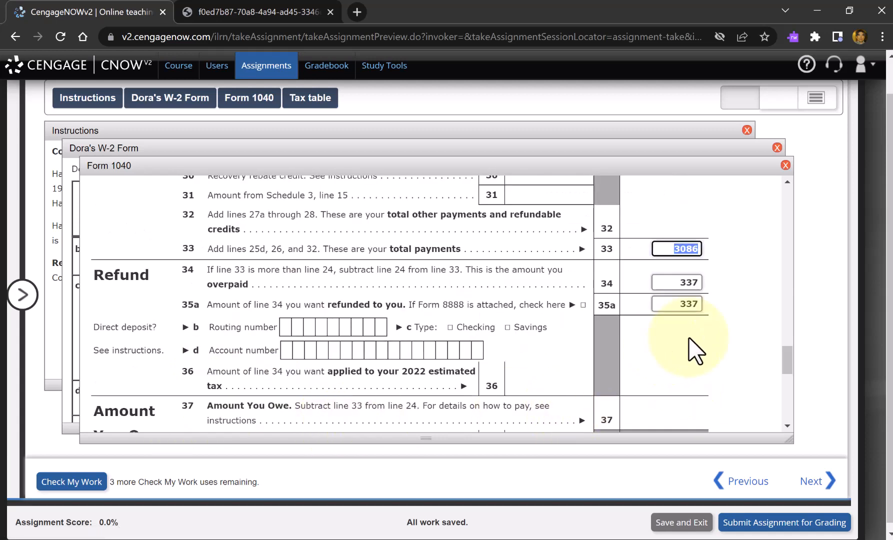
{"action": "key", "text": "shift+Tab"}
{"action": "key", "text": "shift+Tab"}
{"action": "key", "text": "shift+Tab"}
{"action": "key", "text": "shift+Tab"}
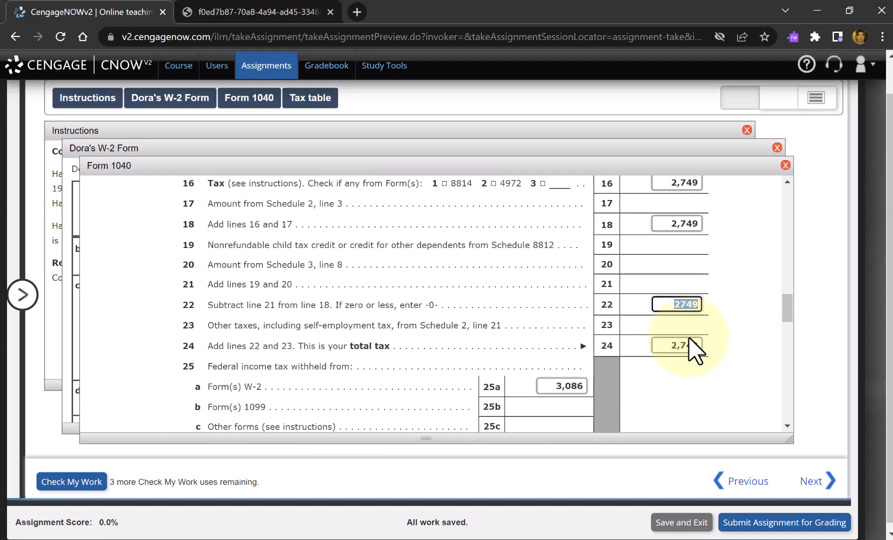
{"action": "key", "text": "shift+Tab"}
{"action": "key", "text": "shift+Tab"}
{"action": "key", "text": "shift+Tab"}
{"action": "key", "text": "shift+Tab"}
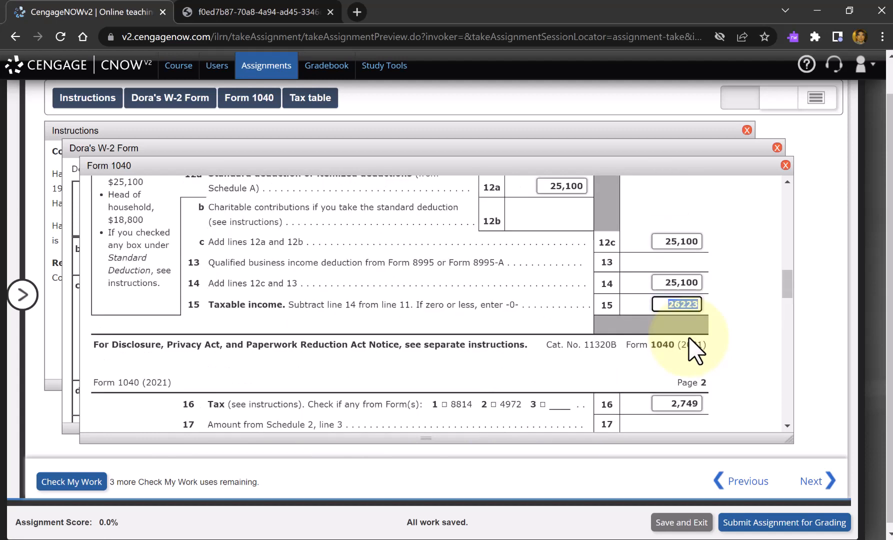
{"action": "key", "text": "shift+Tab"}
{"action": "key", "text": "shift+Tab"}
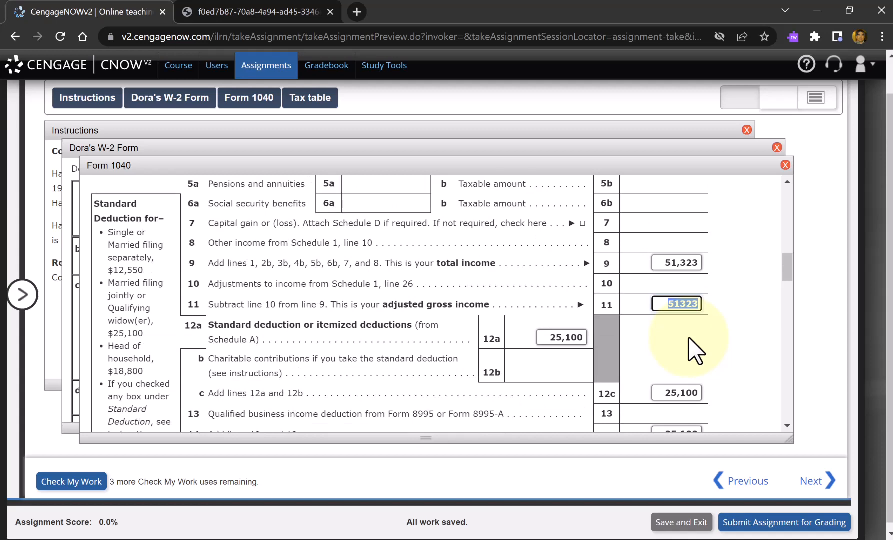
{"action": "key", "text": "shift+Tab"}
{"action": "key", "text": "shift+Tab"}
{"action": "key", "text": "shift+Tab"}
{"action": "key", "text": "shift+Tab"}
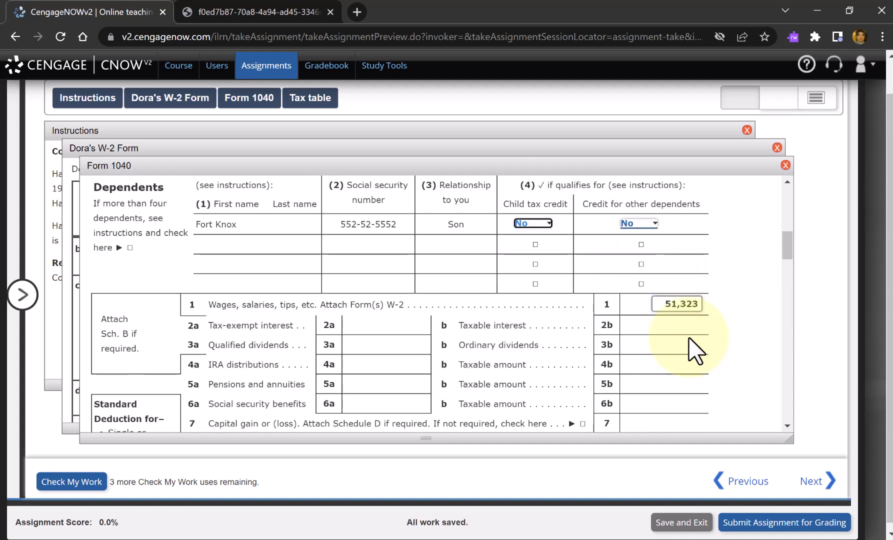
{"action": "key", "text": "shift+Tab"}
{"action": "key", "text": "shift+Tab"}
{"action": "key", "text": "shift+Tab"}
{"action": "key", "text": "shift+Tab"}
{"action": "key", "text": "shift+Tab"}
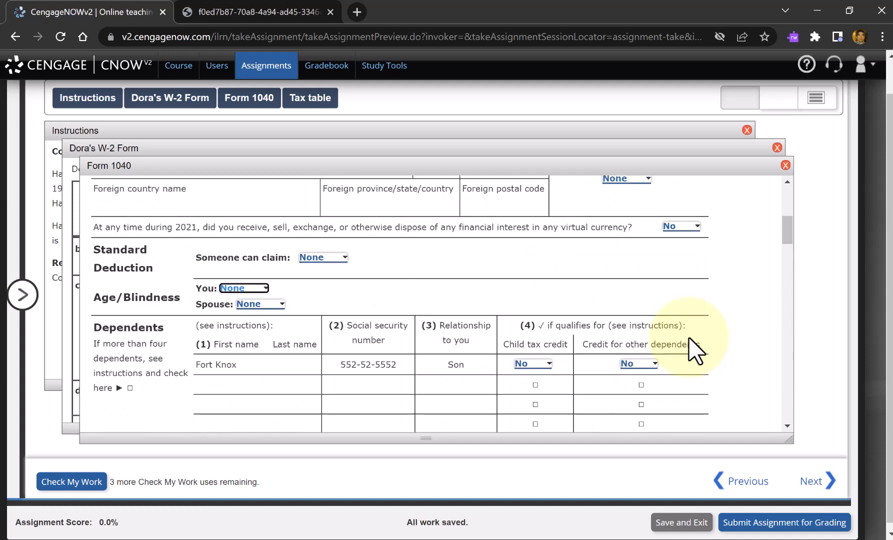
{"action": "key", "text": "shift+Tab"}
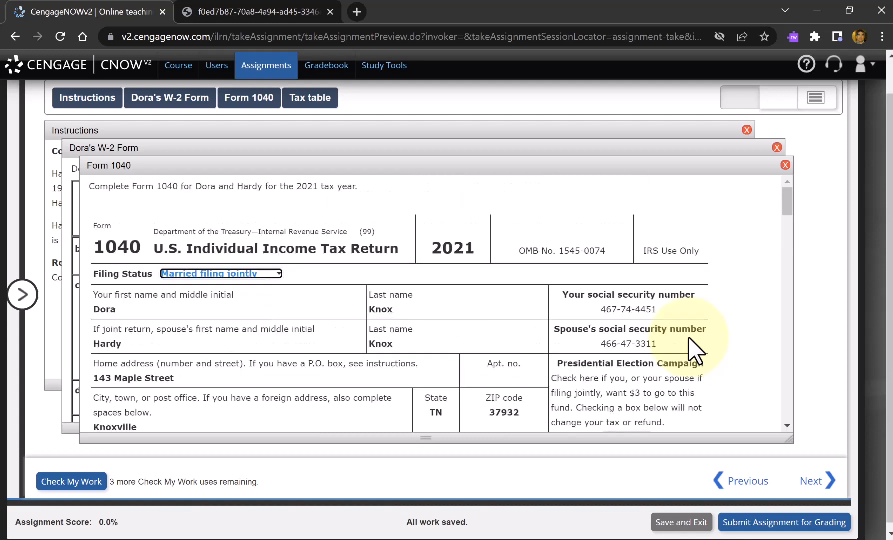
{"action": "key", "text": "shift+Tab"}
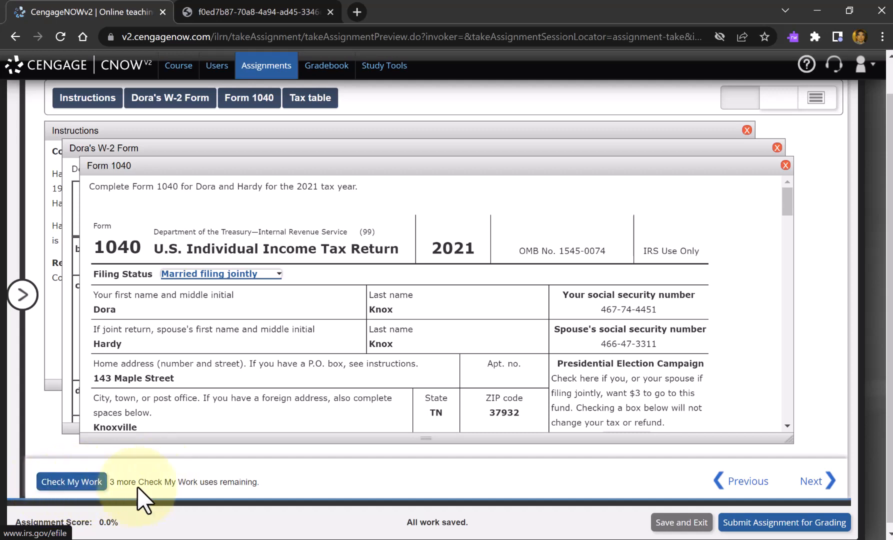
- Run Check My Work on the completed Form 1040 and expand the assignment's question list
{"action": "left_click", "coordinate": [95, 483]}
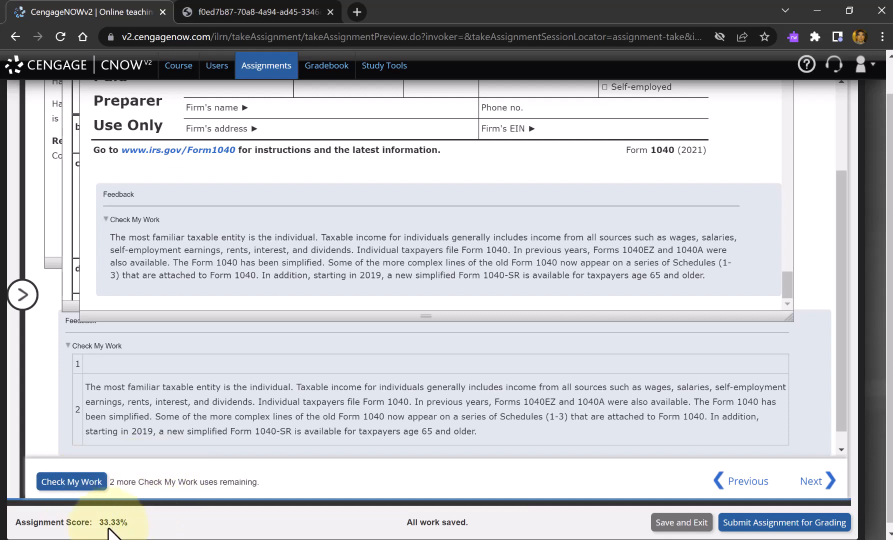
{"action": "left_click", "coordinate": [22, 297]}
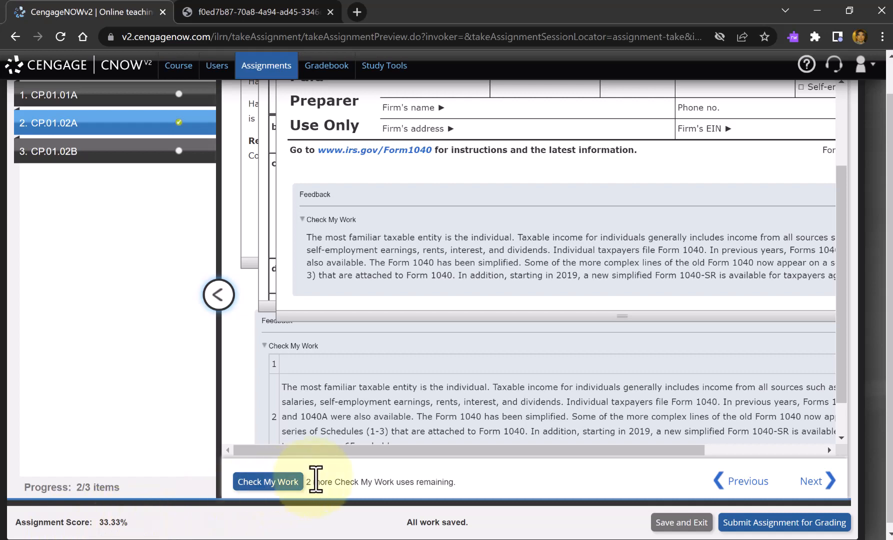
{"action": "left_click", "coordinate": [761, 450]}
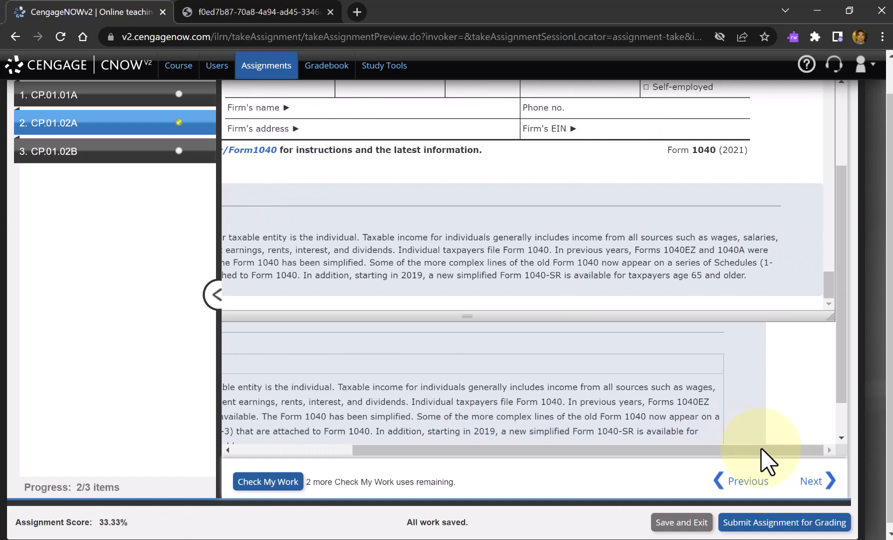
- Change the Presidential Election Campaign selection on Form 1040 to No
{"action": "scroll", "coordinate": [764, 305], "scroll_direction": "up", "scroll_amount": 5}
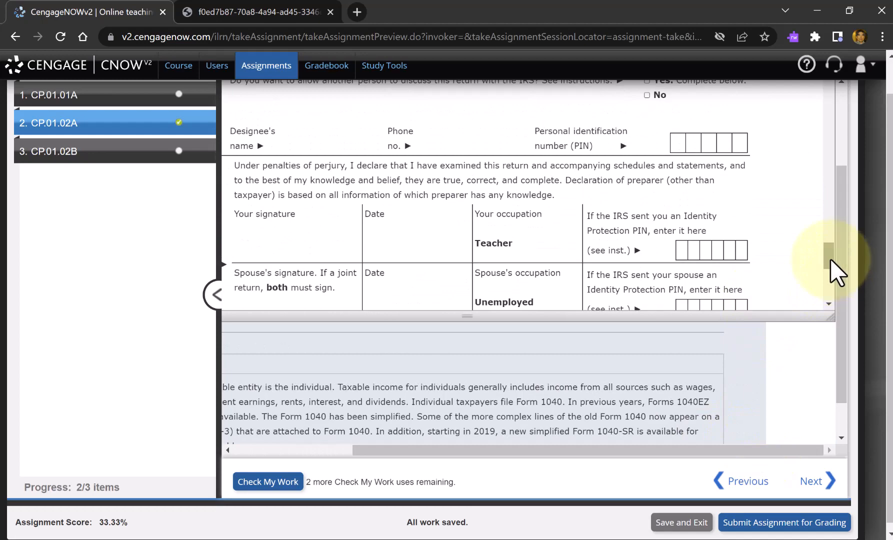
{"action": "left_click_drag", "start_coordinate": [830, 259], "coordinate": [823, 59]}
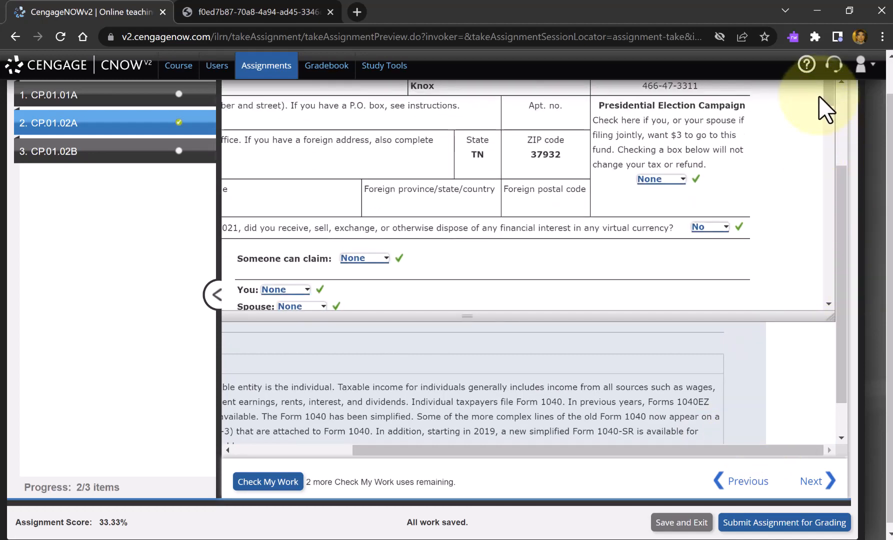
{"action": "left_click", "coordinate": [682, 177]}
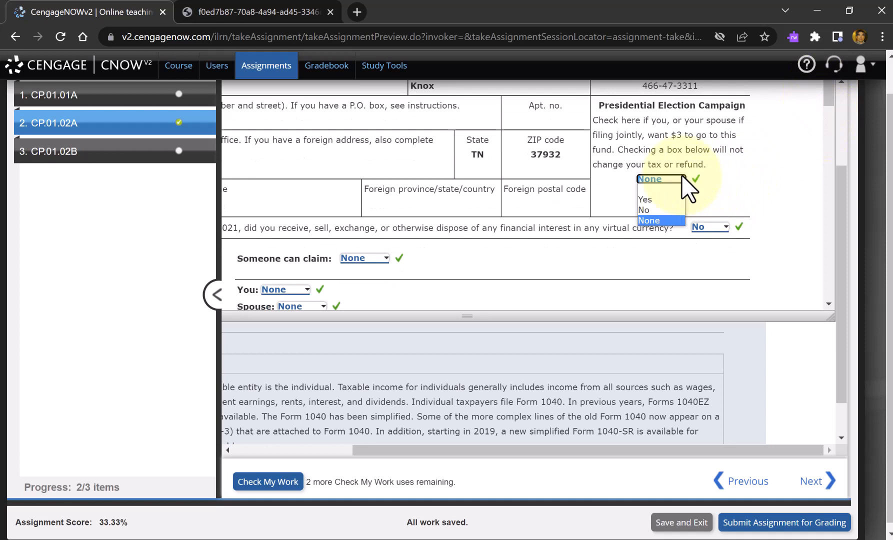
{"action": "left_click", "coordinate": [660, 210]}
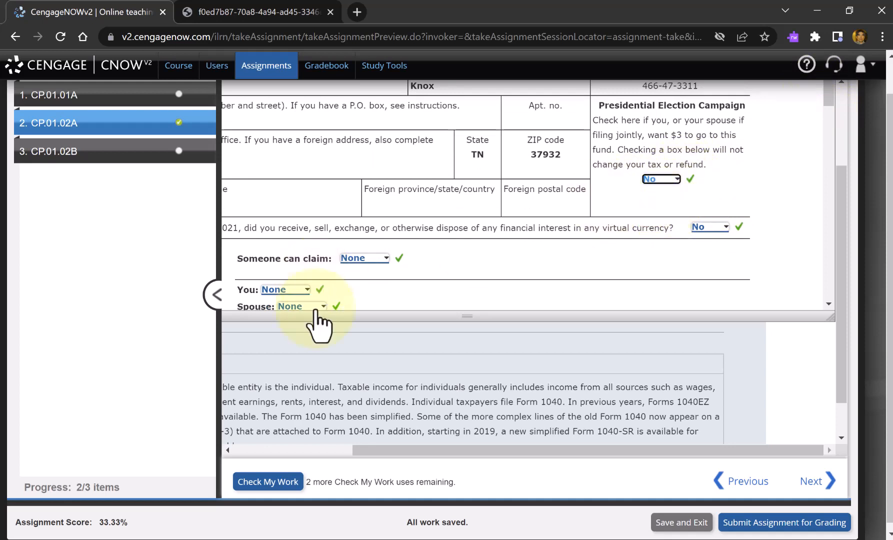
- Run Check My Work on Form 1040 again and change the Presidential Election Campaign selection to None
{"action": "left_click", "coordinate": [268, 482]}
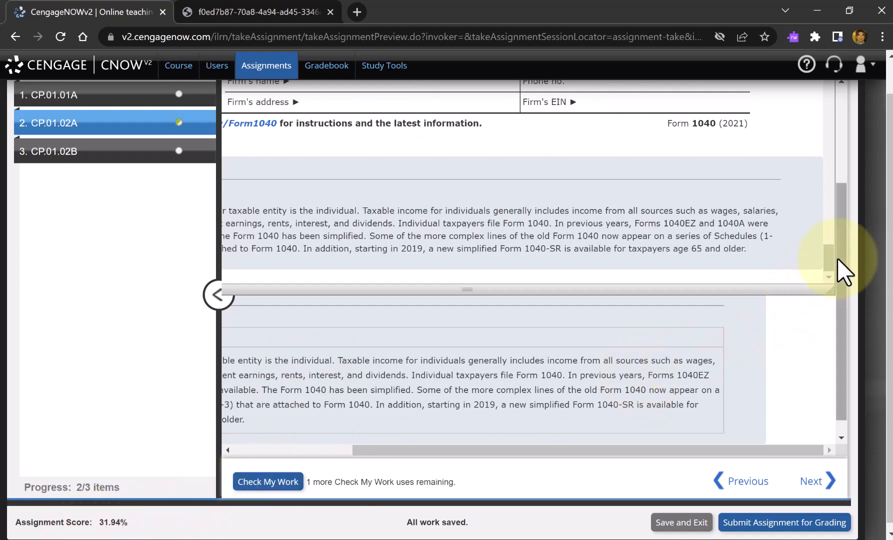
{"action": "left_click_drag", "start_coordinate": [831, 261], "coordinate": [826, 70]}
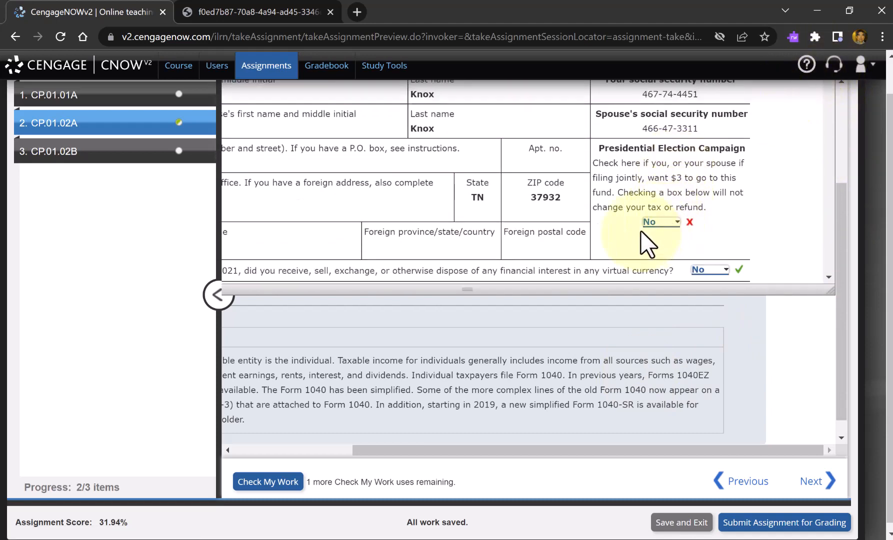
{"action": "left_click", "coordinate": [652, 223]}
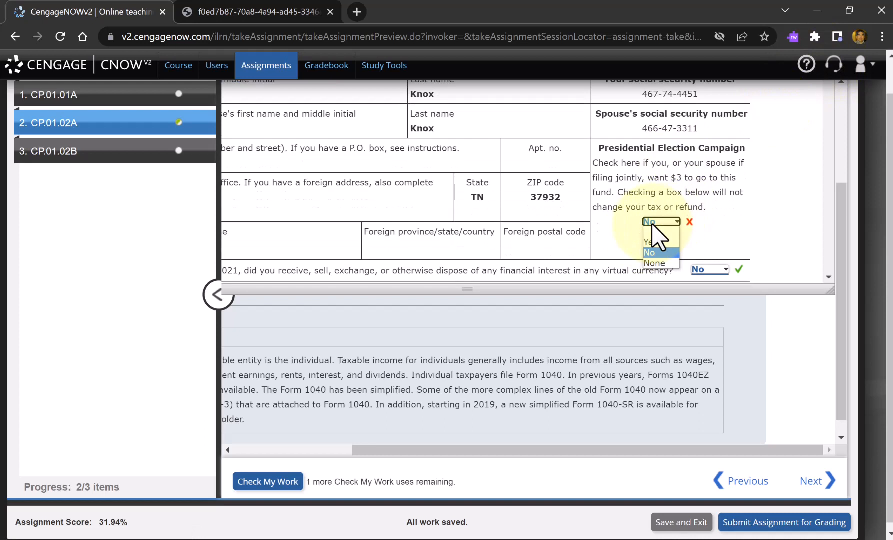
{"action": "left_click", "coordinate": [653, 264]}
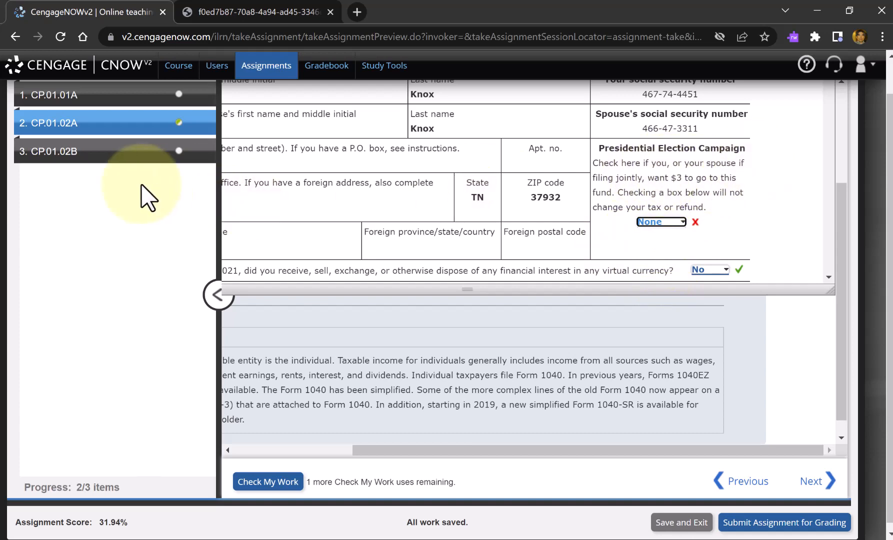
- Open question CP.01.02B and read through the instructions for Comprehensive Problem 1-2B
{"action": "scroll", "coordinate": [150, 197], "scroll_direction": "up", "scroll_amount": 1}
{"action": "left_click", "coordinate": [70, 196]}
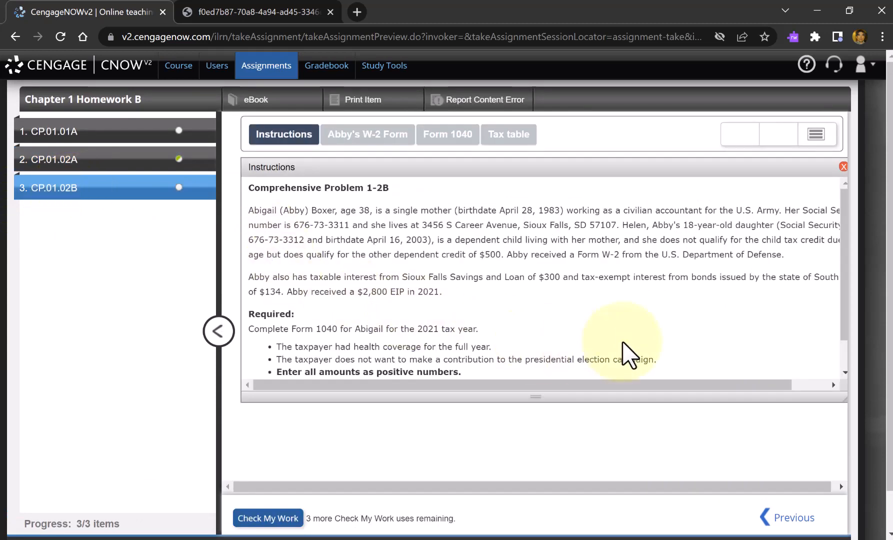
{"action": "scroll", "coordinate": [628, 356], "scroll_direction": "down", "scroll_amount": 1}
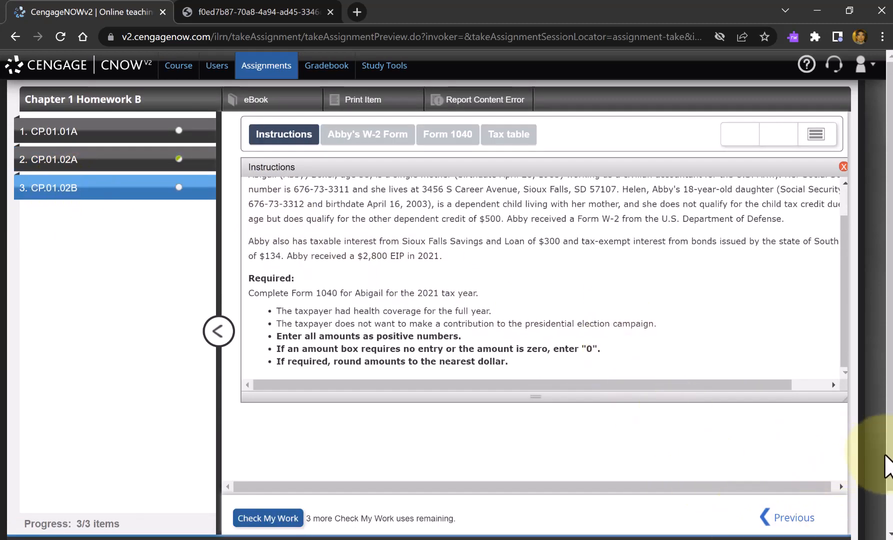
{"action": "key", "text": "super+s"}
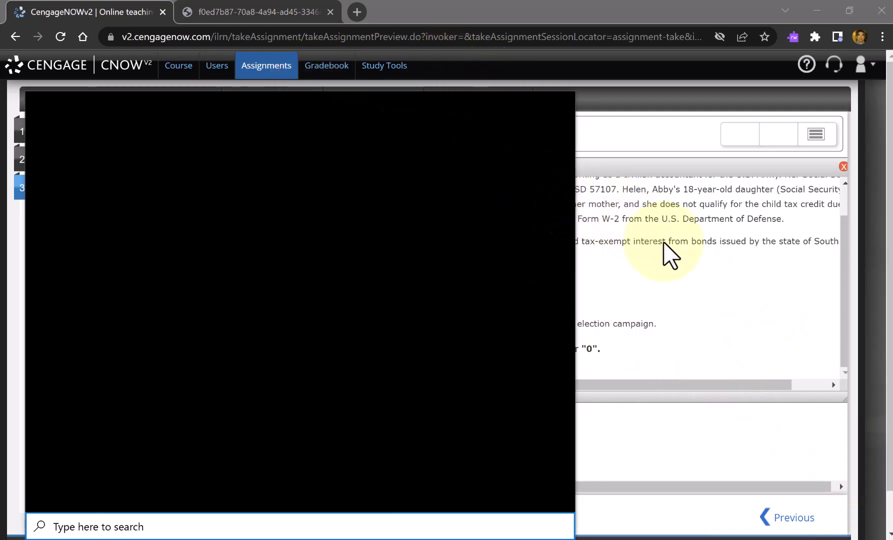
{"action": "left_click", "coordinate": [712, 285]}
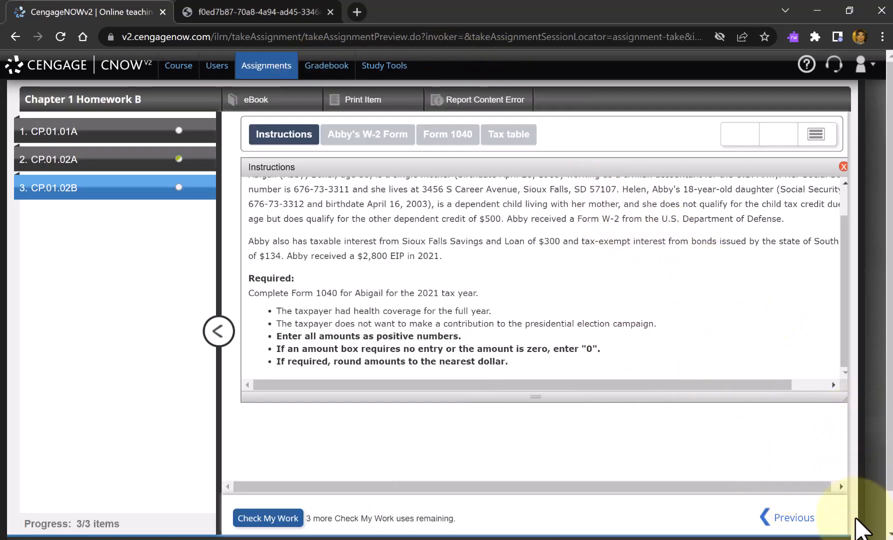
{"action": "scroll", "coordinate": [860, 526], "scroll_direction": "down", "scroll_amount": 1}
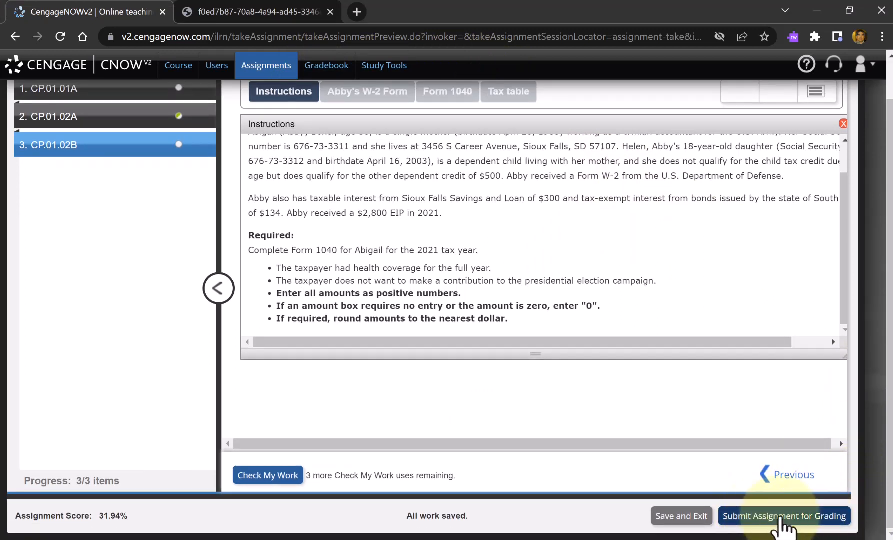